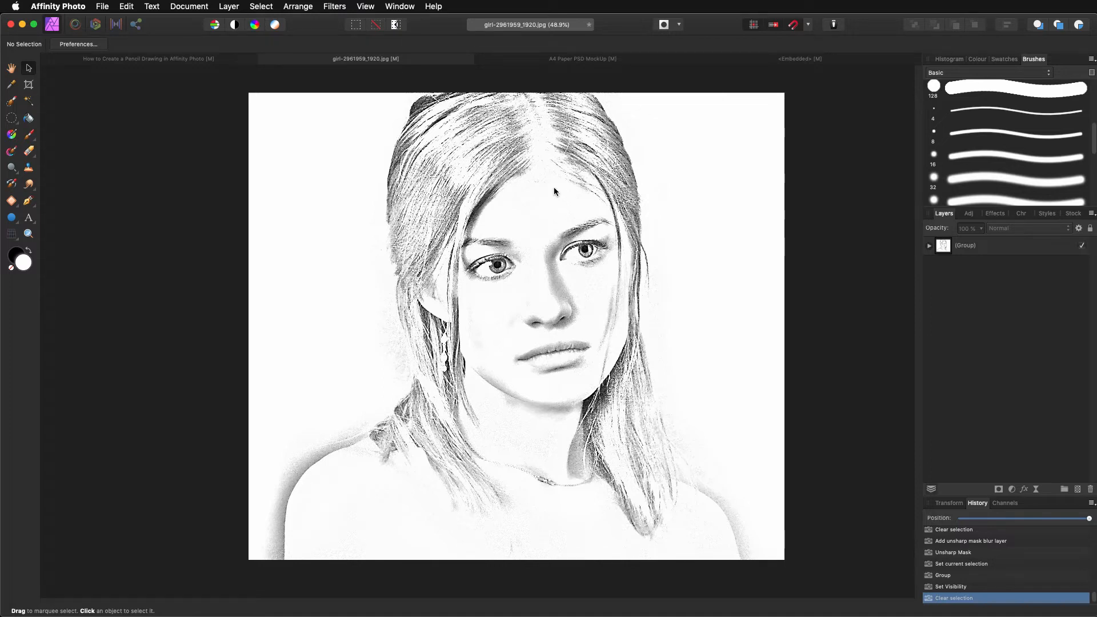
pyautogui.moveTo(596, 214)
pyautogui.mouseDown()
pyautogui.moveTo(608, 210)
pyautogui.moveTo(587, 213)
pyautogui.mouseUp()
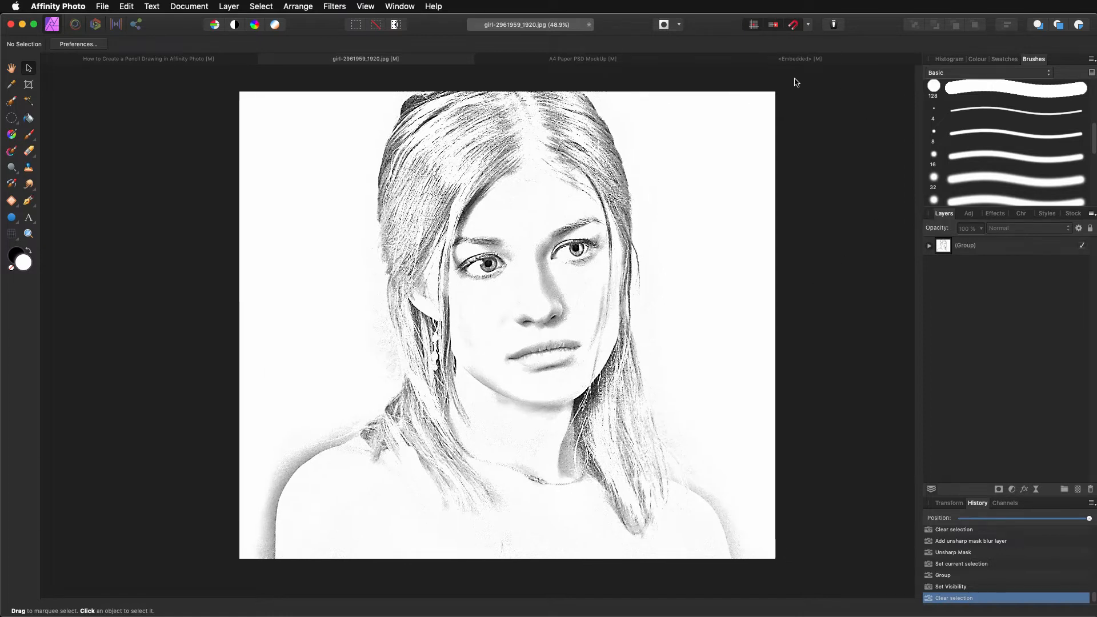
pyautogui.click(698, 61)
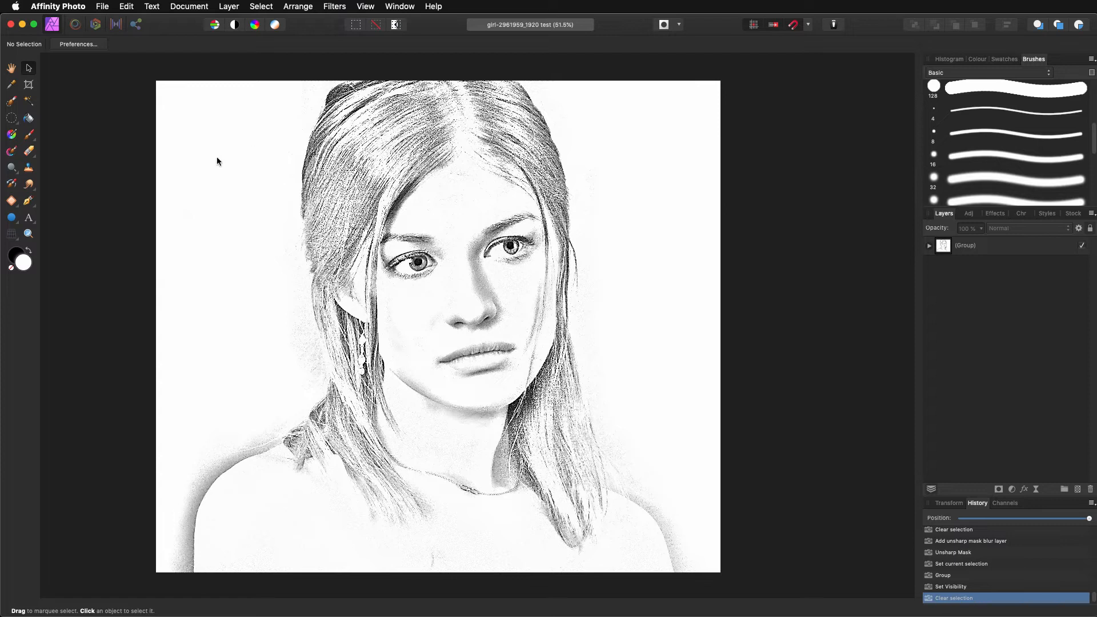
# Step: Open the portrait photo girl-2961959_1920.jpg from the recently used files
pyautogui.click(103, 6)
pyautogui.click(97, 131)
pyautogui.click(102, 6)
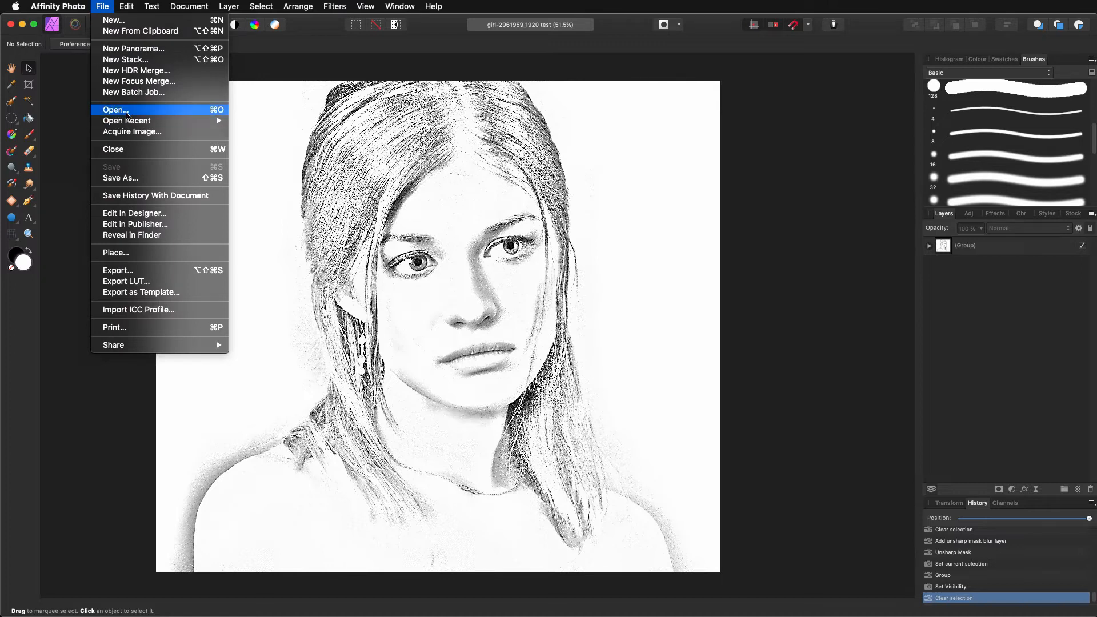
pyautogui.moveTo(127, 121)
pyautogui.click(240, 121)
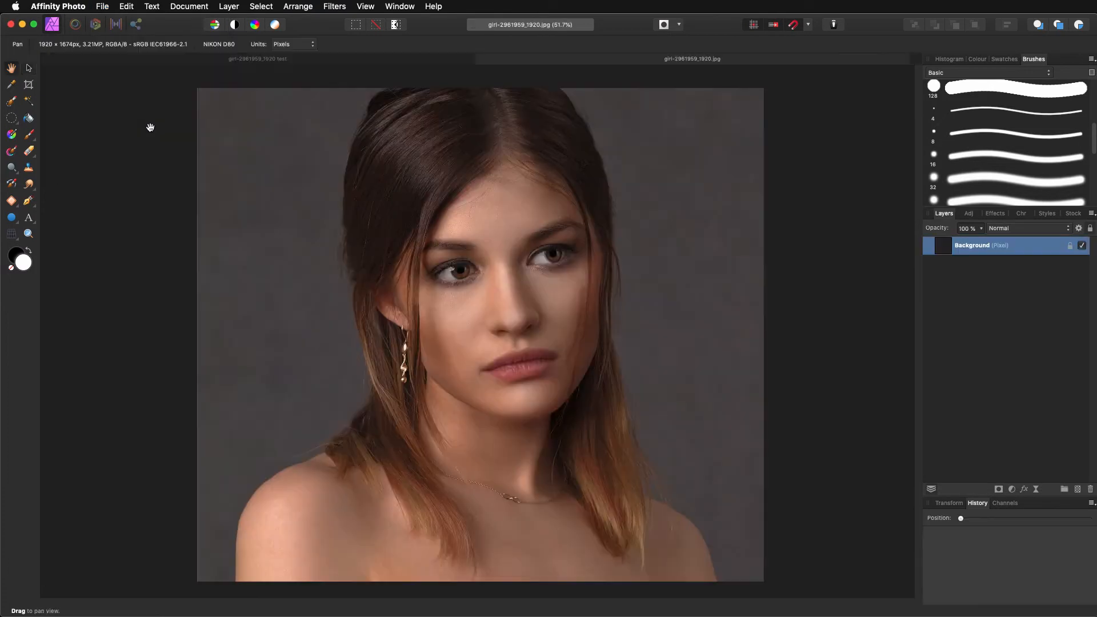
# Step: Rasterise the locked Background layer and duplicate it
pyautogui.rightClick(966, 252)
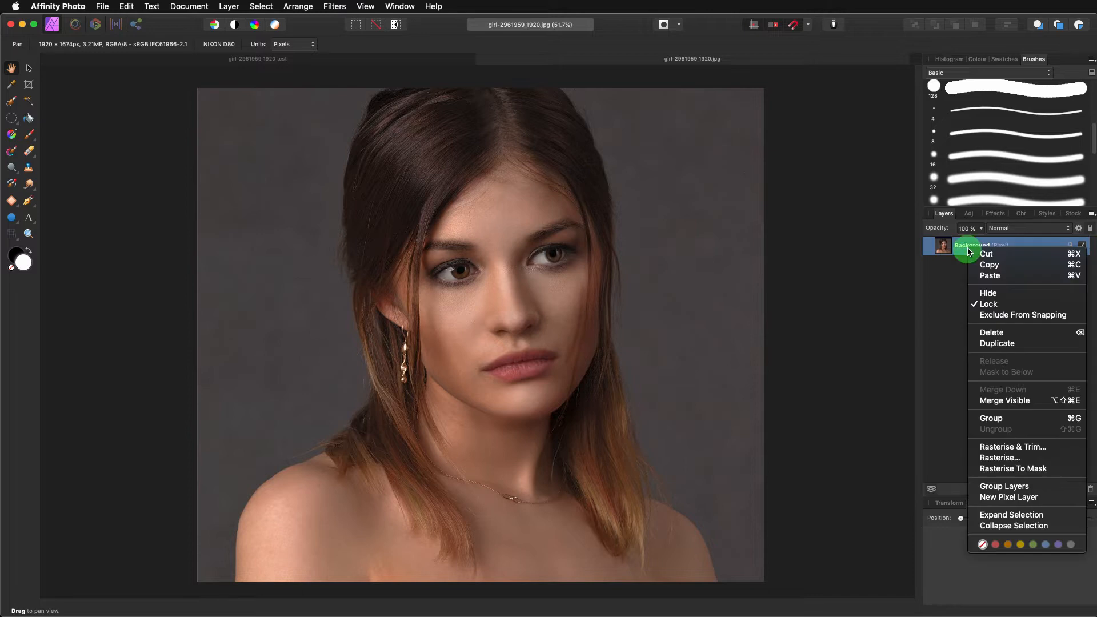
pyautogui.click(992, 458)
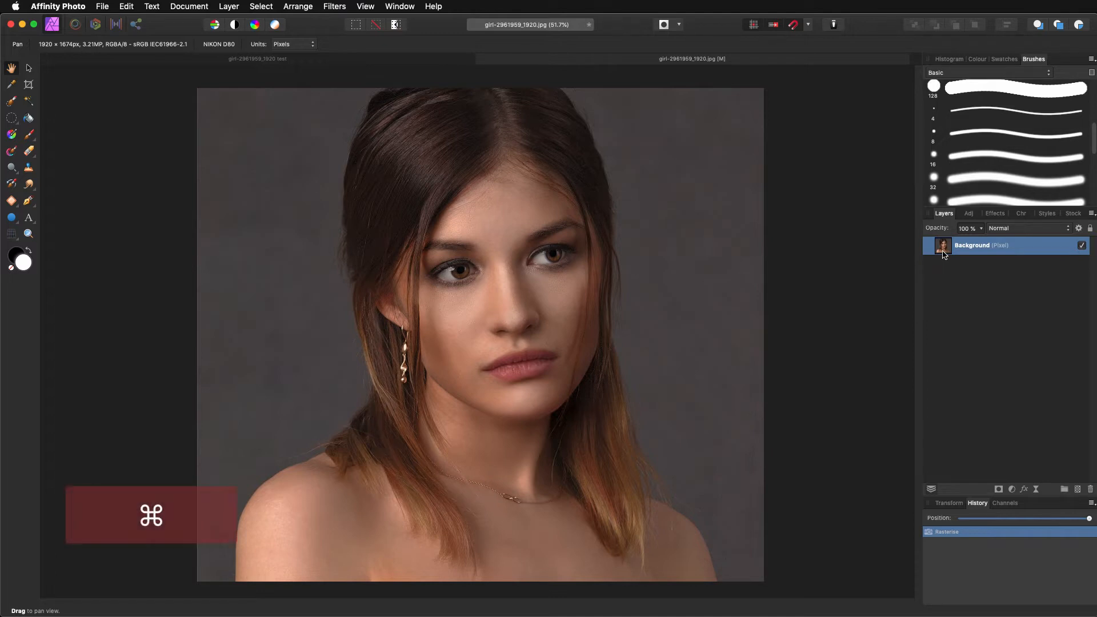
pyautogui.press('super+j')
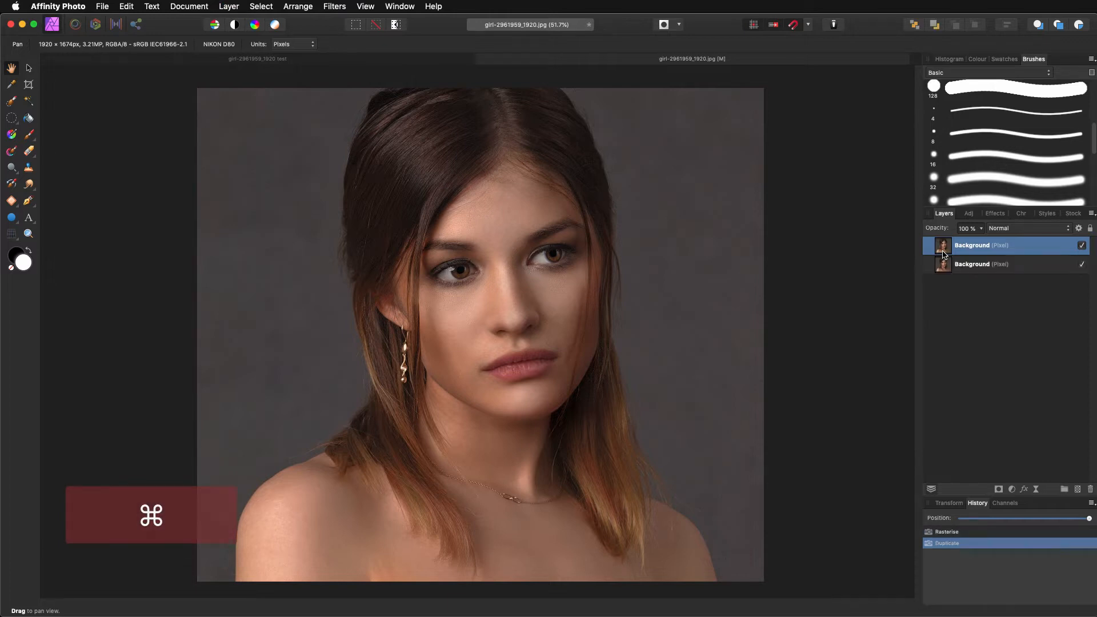
# Step: Invert the duplicated Background layer and set its blend mode to Colour Dodge
pyautogui.press('super+i')
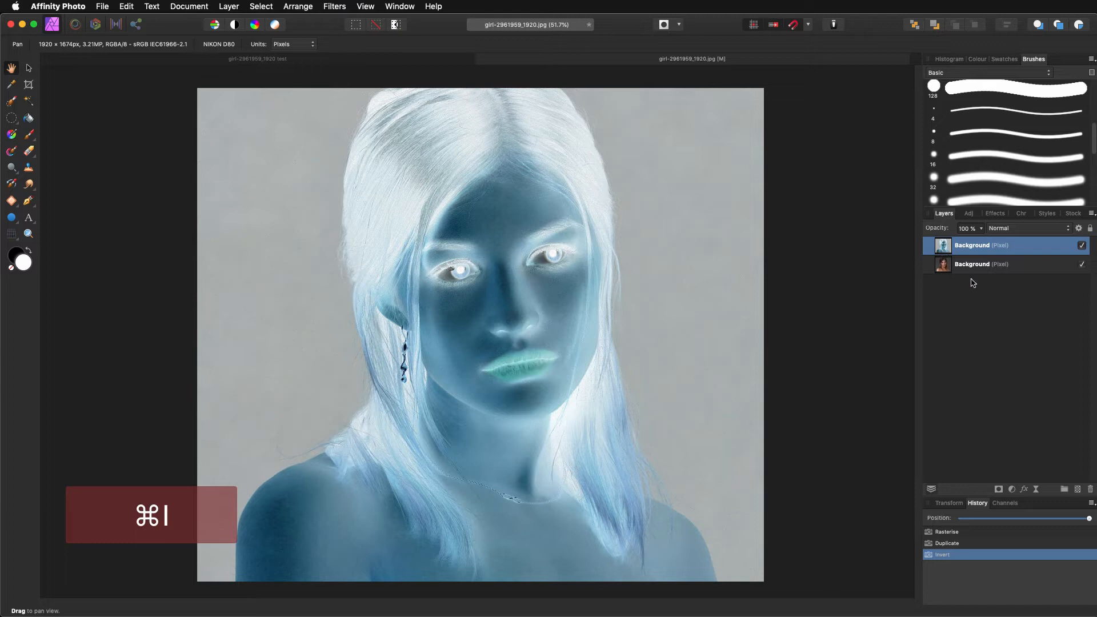
pyautogui.click(1026, 229)
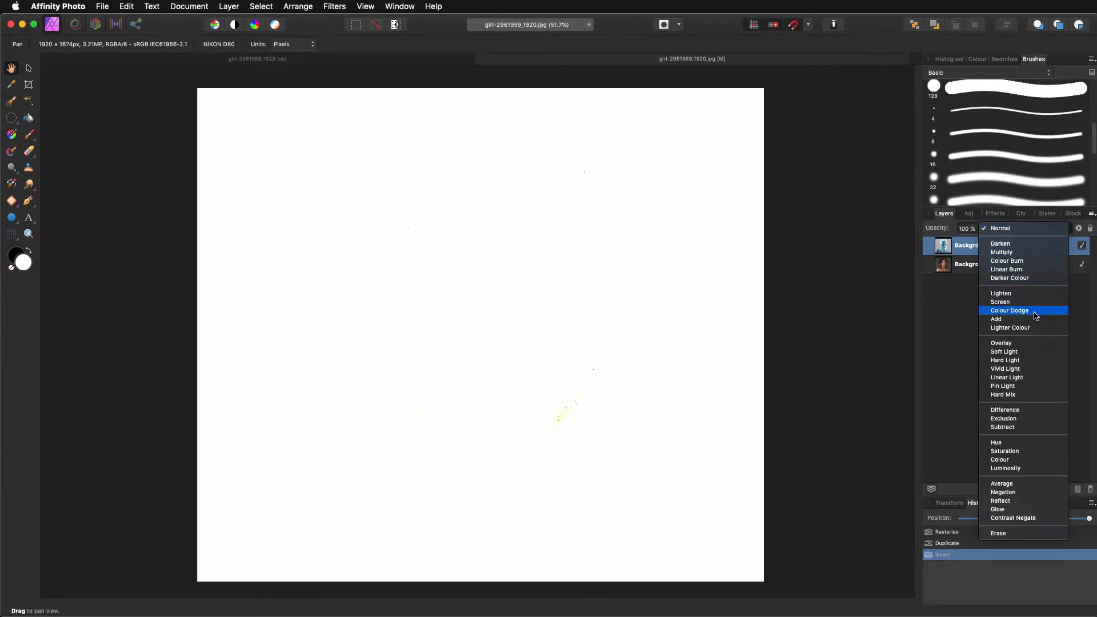
pyautogui.click(1036, 316)
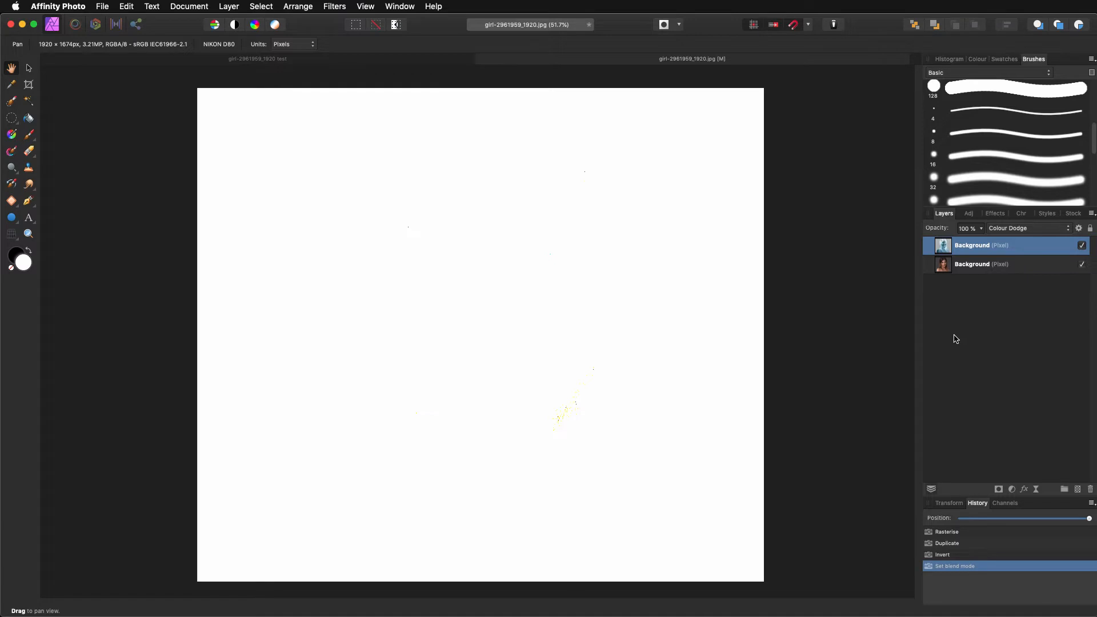
# Step: Add a live Gaussian Blur to the inverted layer with Preserve Alpha enabled and a radius of 35.3 px
pyautogui.click(1036, 490)
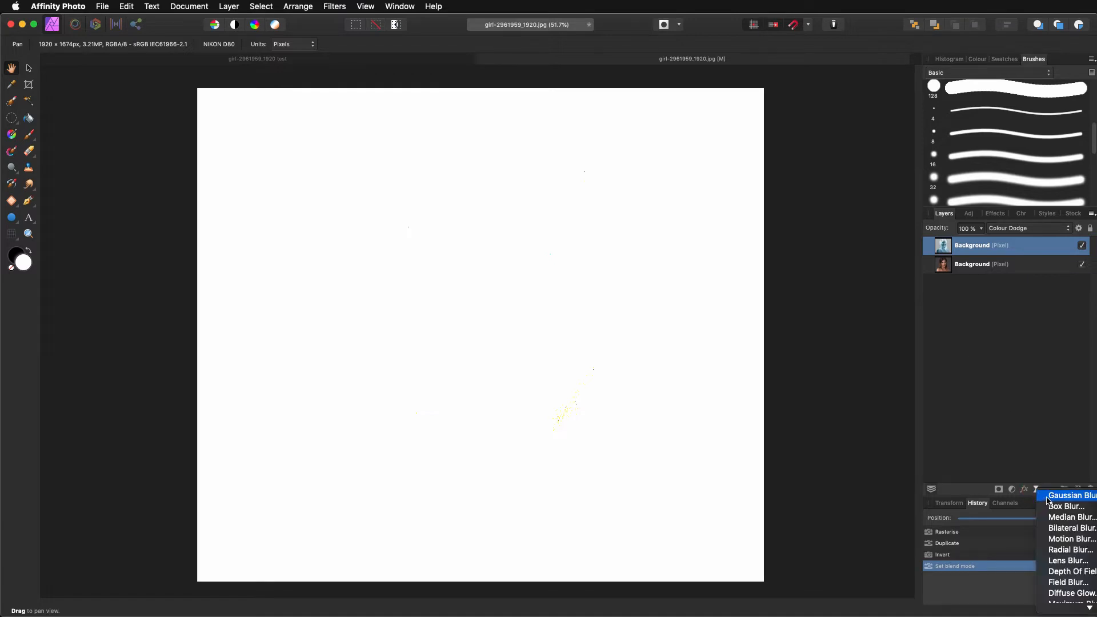
pyautogui.click(1069, 495)
pyautogui.click(711, 271)
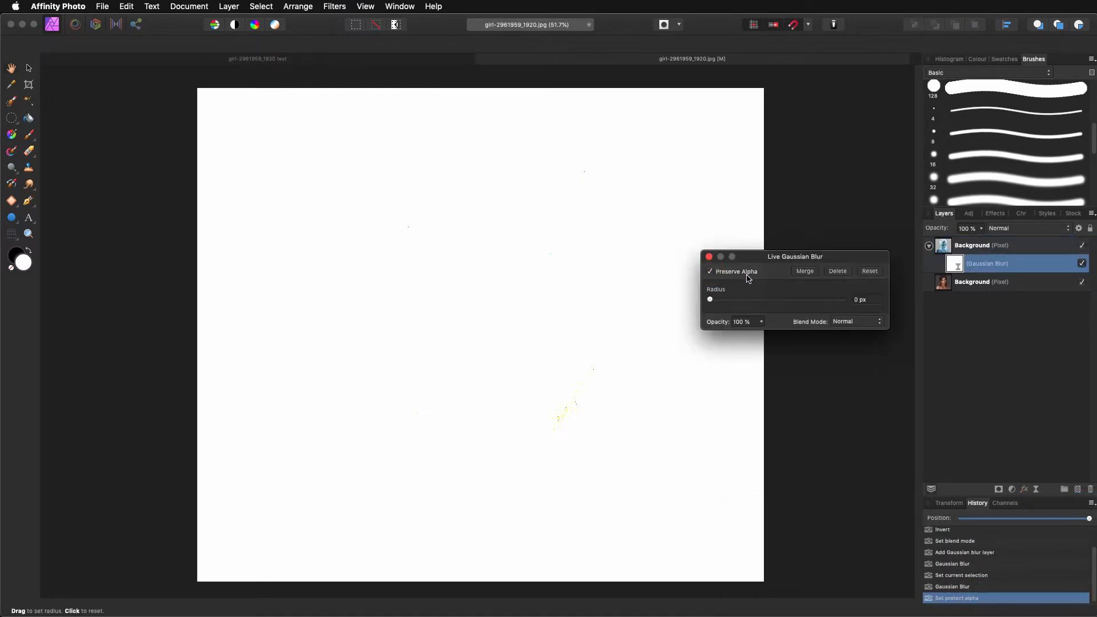
pyautogui.click(711, 302)
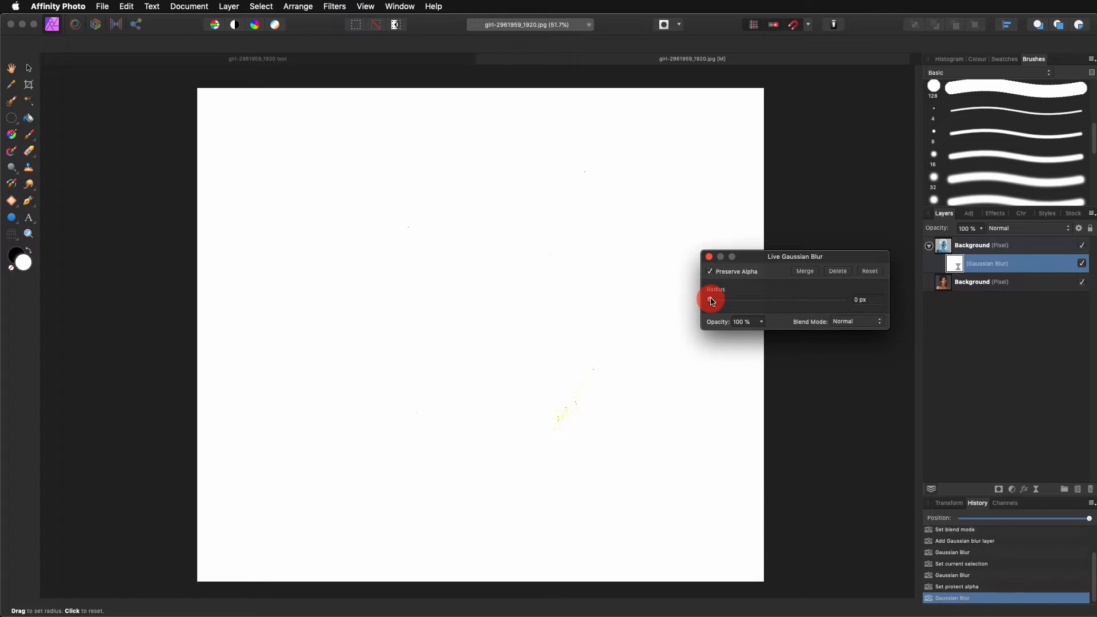
pyautogui.moveTo(713, 301); pyautogui.dragTo(810, 303)
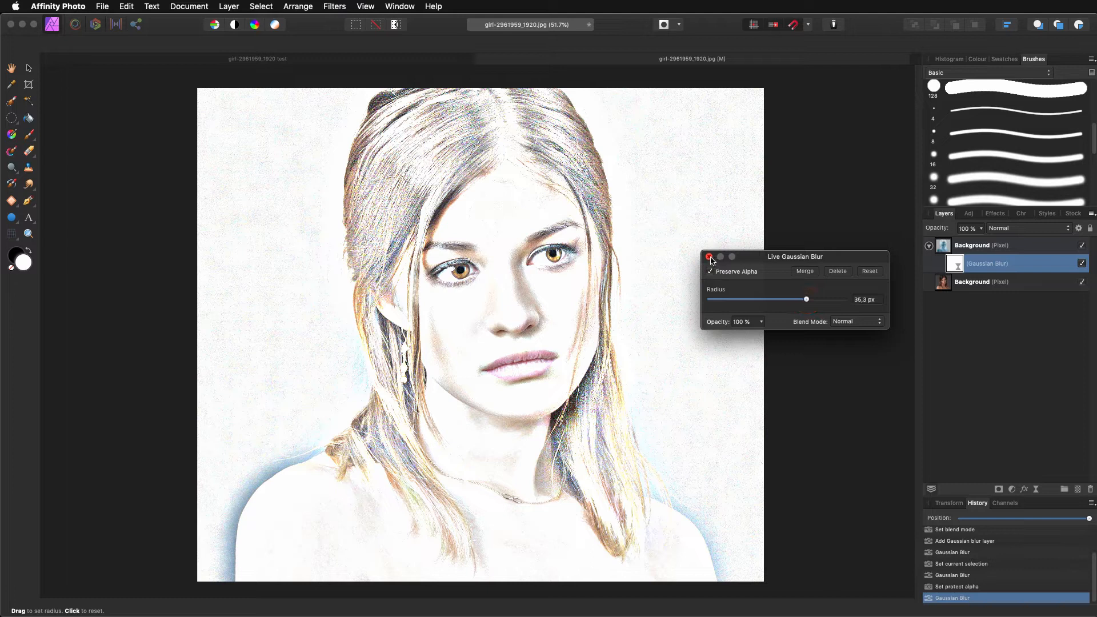
pyautogui.click(709, 257)
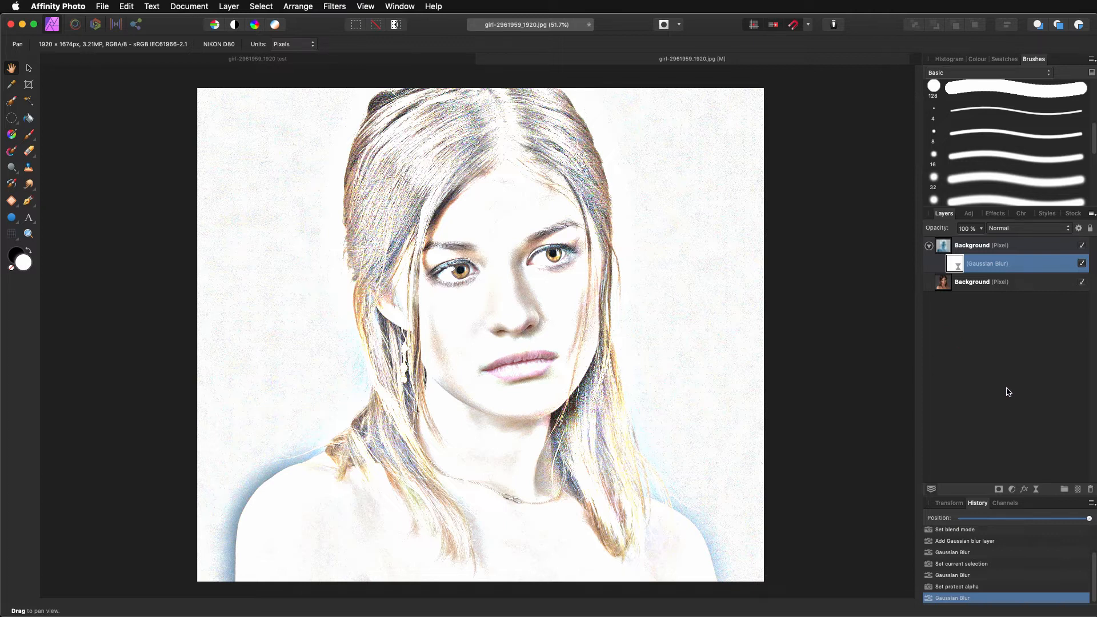
# Step: Add a live Add Noise filter above the layers, using Uniform monochromatic noise at 17% intensity
pyautogui.click(1036, 489)
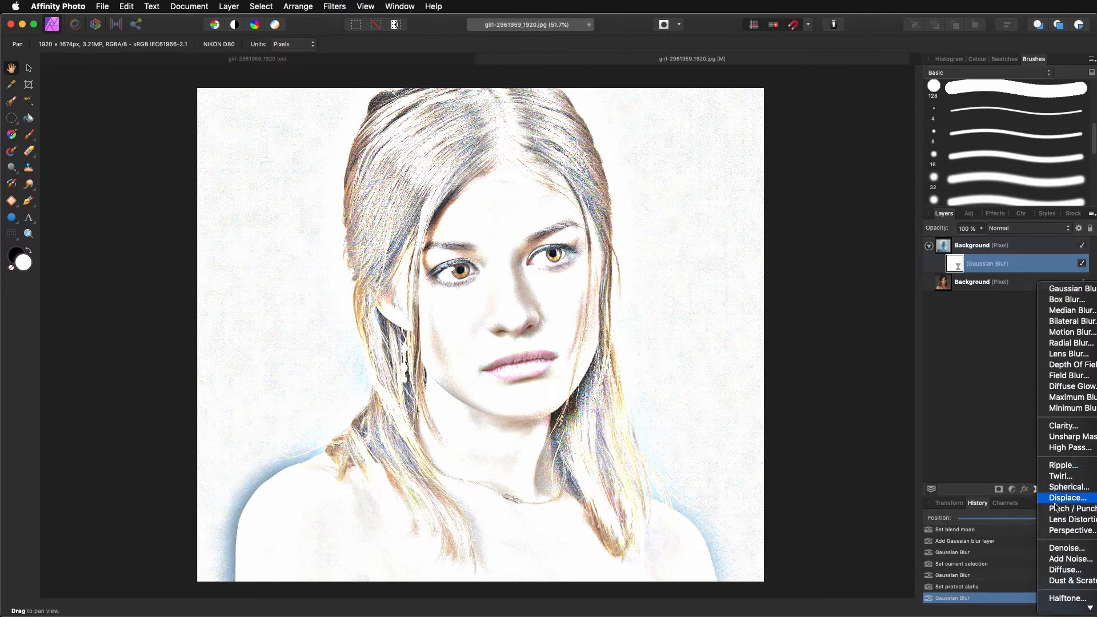
pyautogui.scroll(-3, 1058, 505)
pyautogui.click(1061, 495)
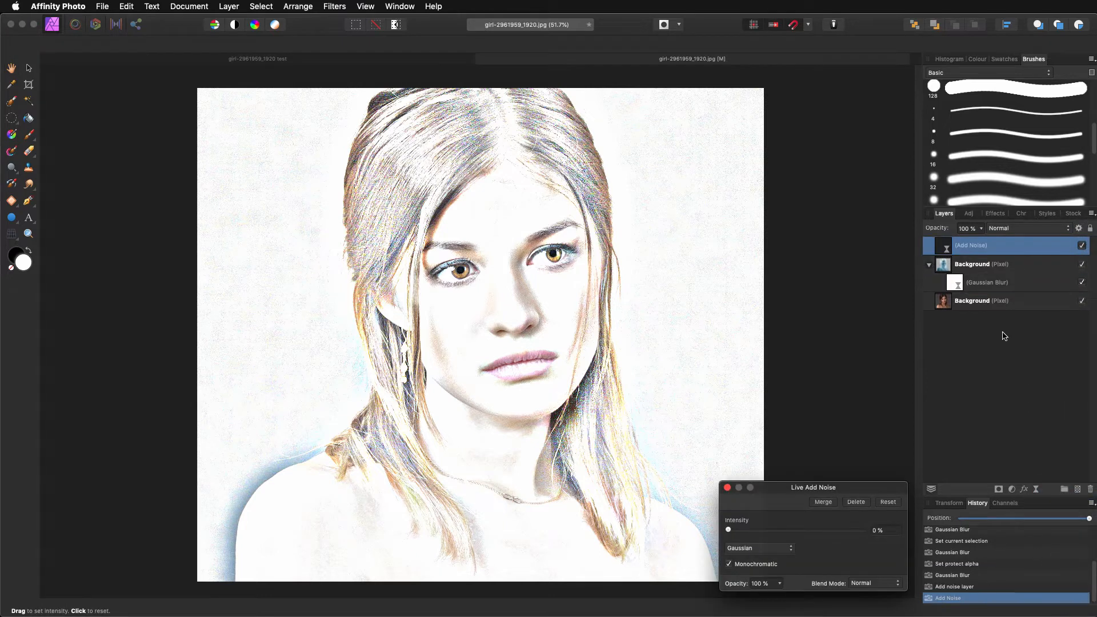
pyautogui.moveTo(836, 488); pyautogui.dragTo(844, 312)
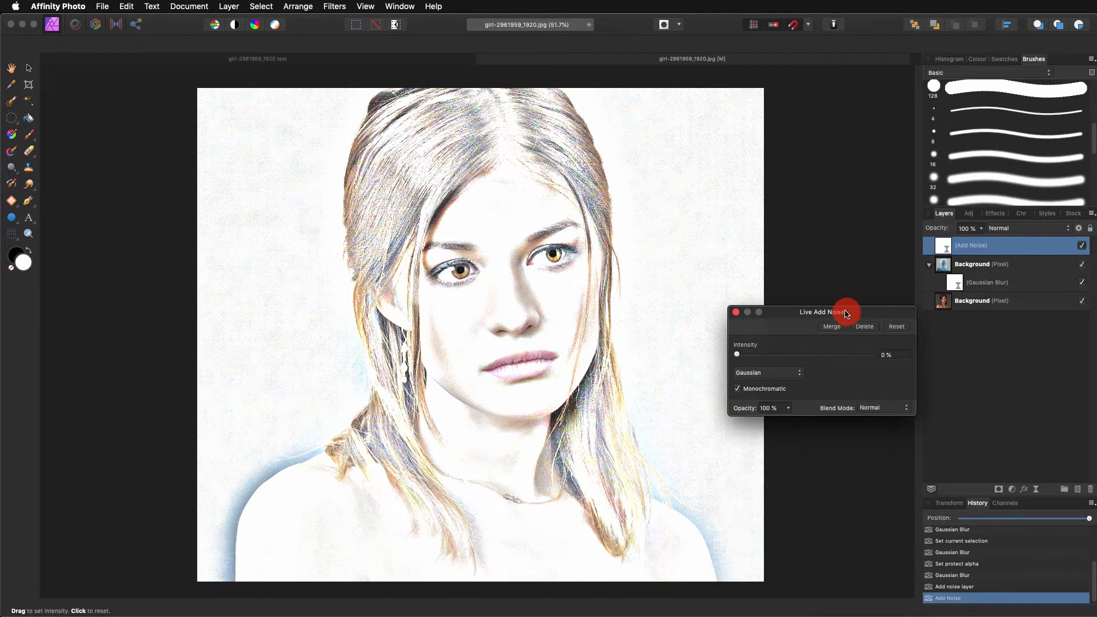
pyautogui.click(751, 375)
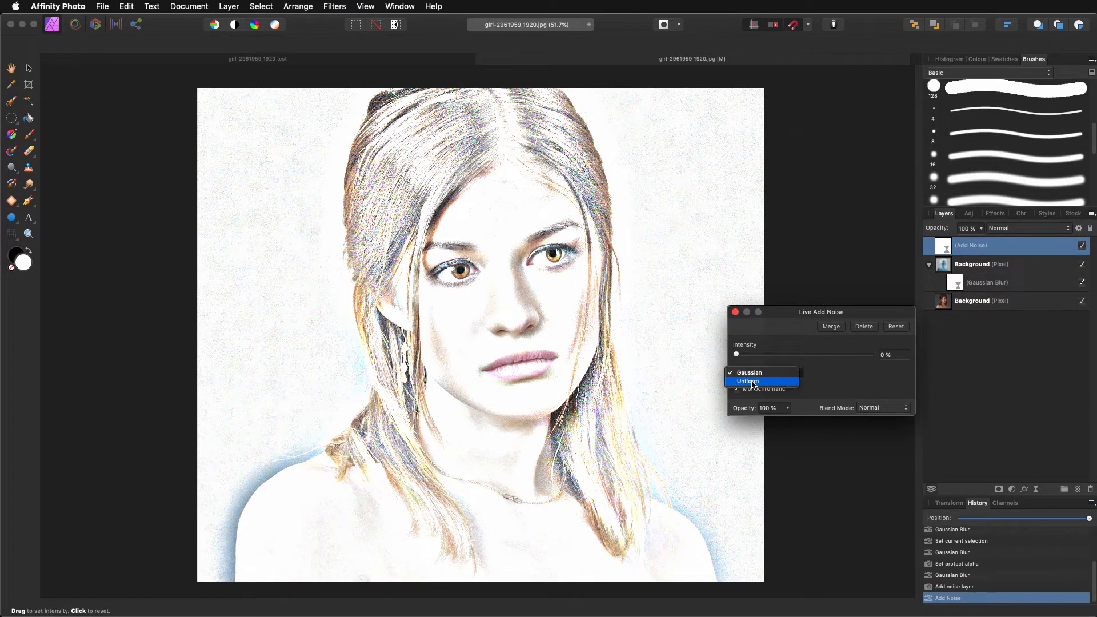
pyautogui.click(752, 382)
pyautogui.moveTo(737, 355); pyautogui.dragTo(763, 356)
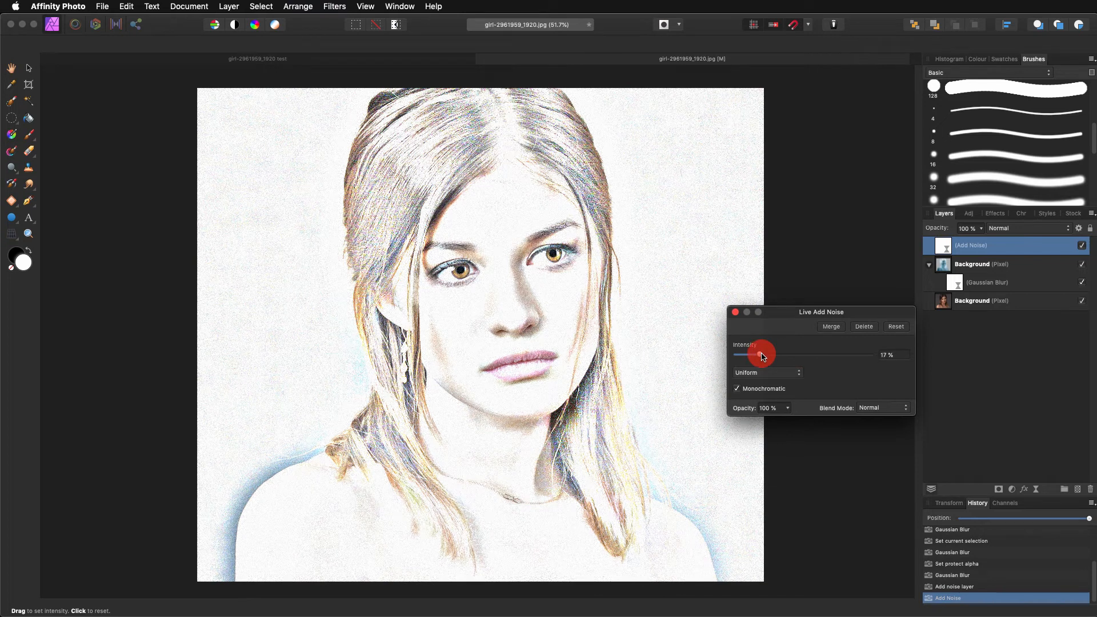
pyautogui.click(735, 312)
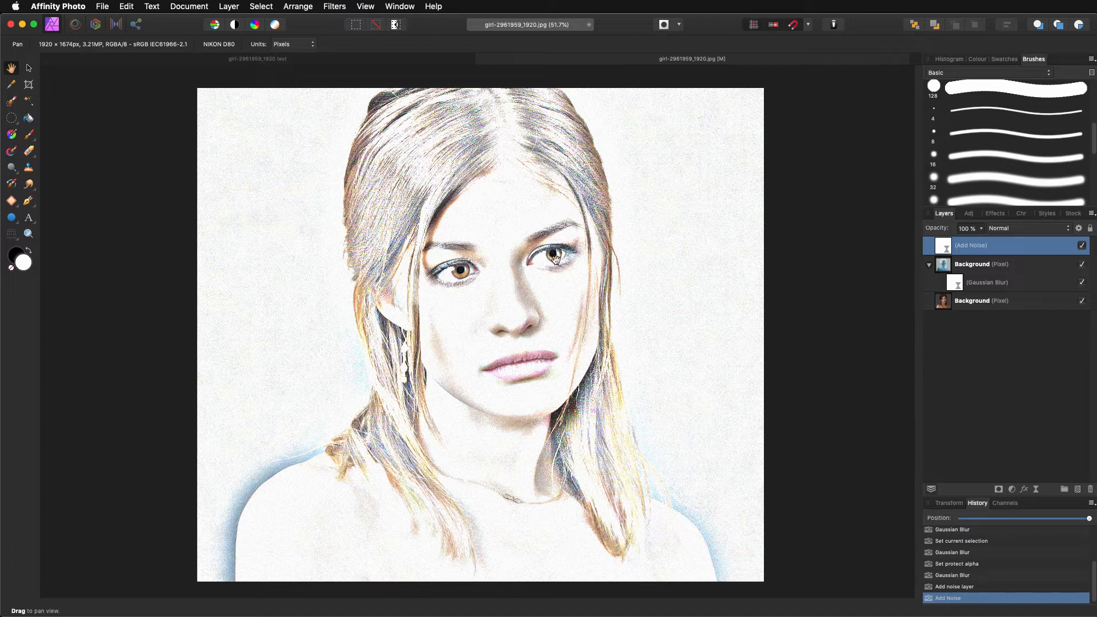
# Step: Add an HSL adjustment at the top of the layer stack with the saturation shift at -100%
pyautogui.click(1016, 491)
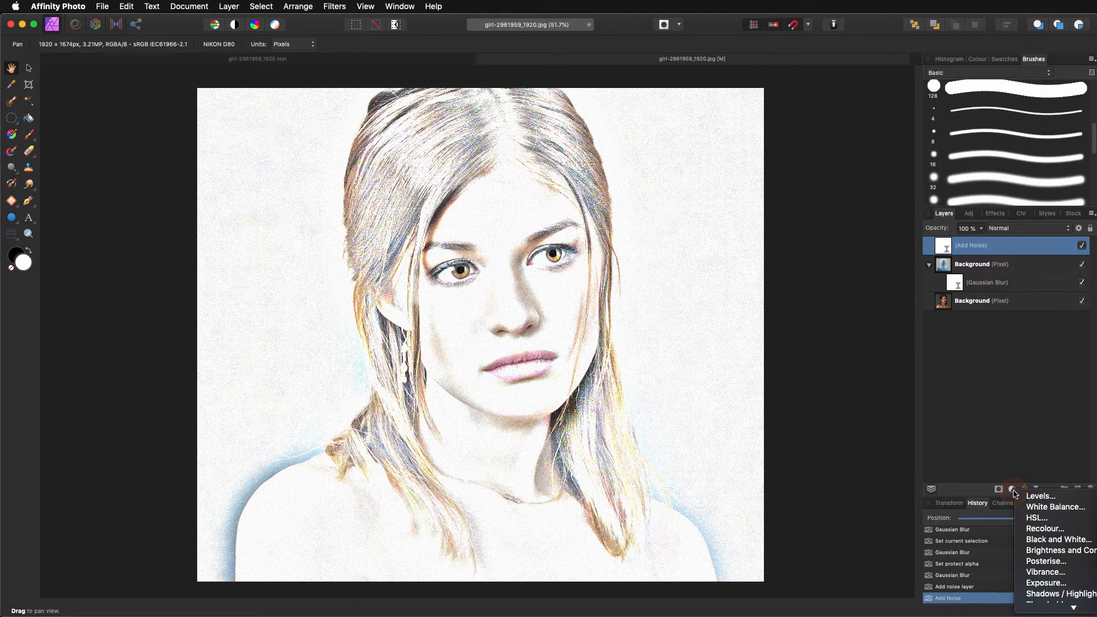
pyautogui.click(1032, 518)
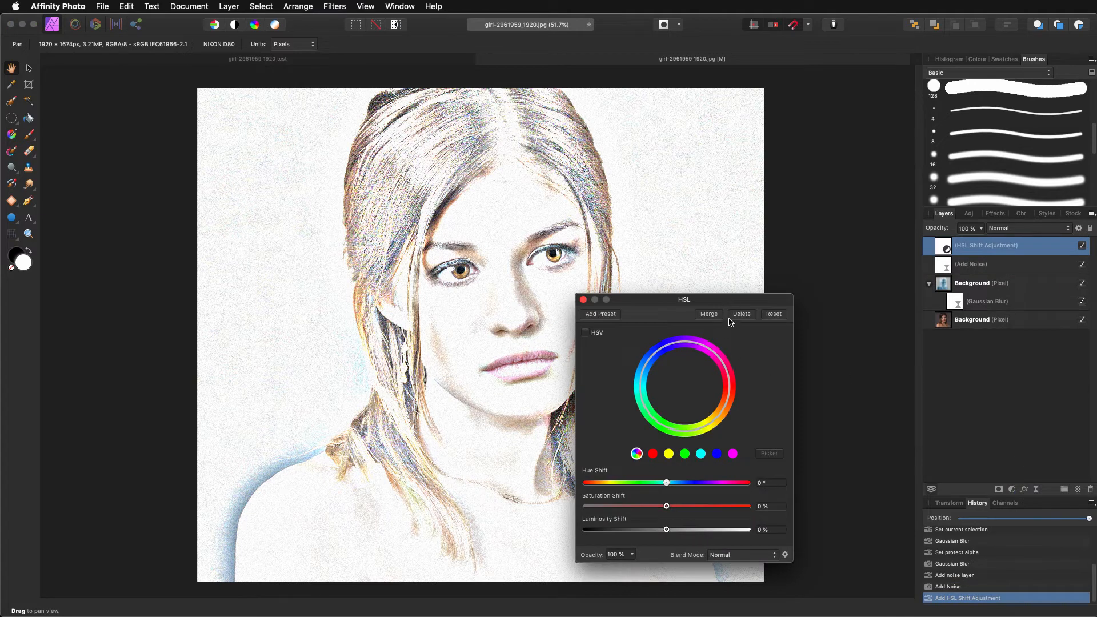
pyautogui.moveTo(734, 301); pyautogui.dragTo(776, 224)
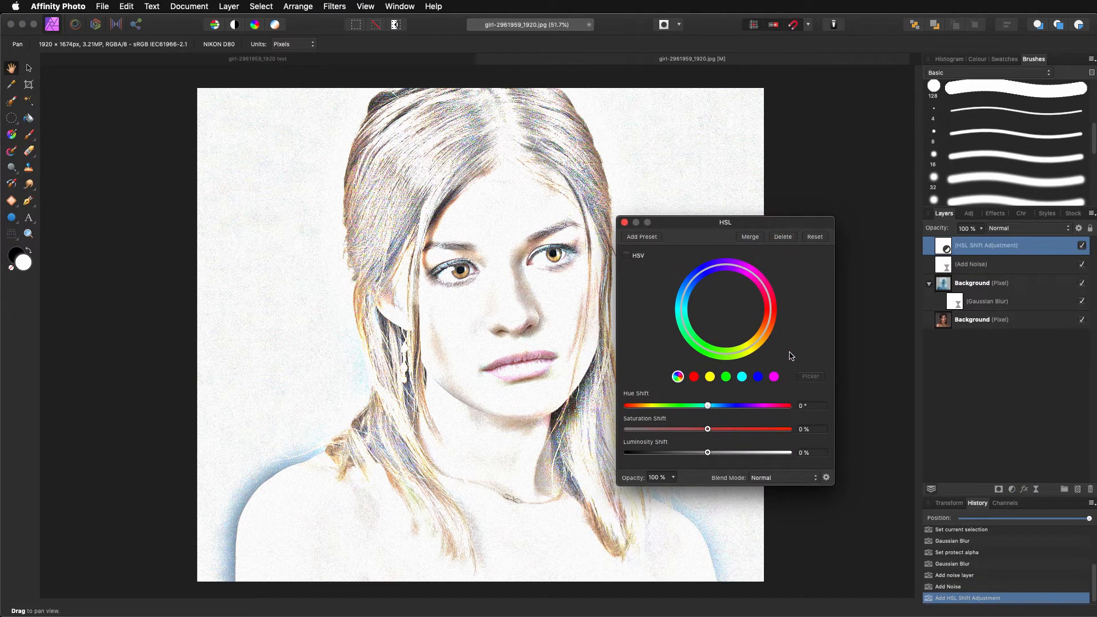
pyautogui.moveTo(709, 433); pyautogui.dragTo(610, 432)
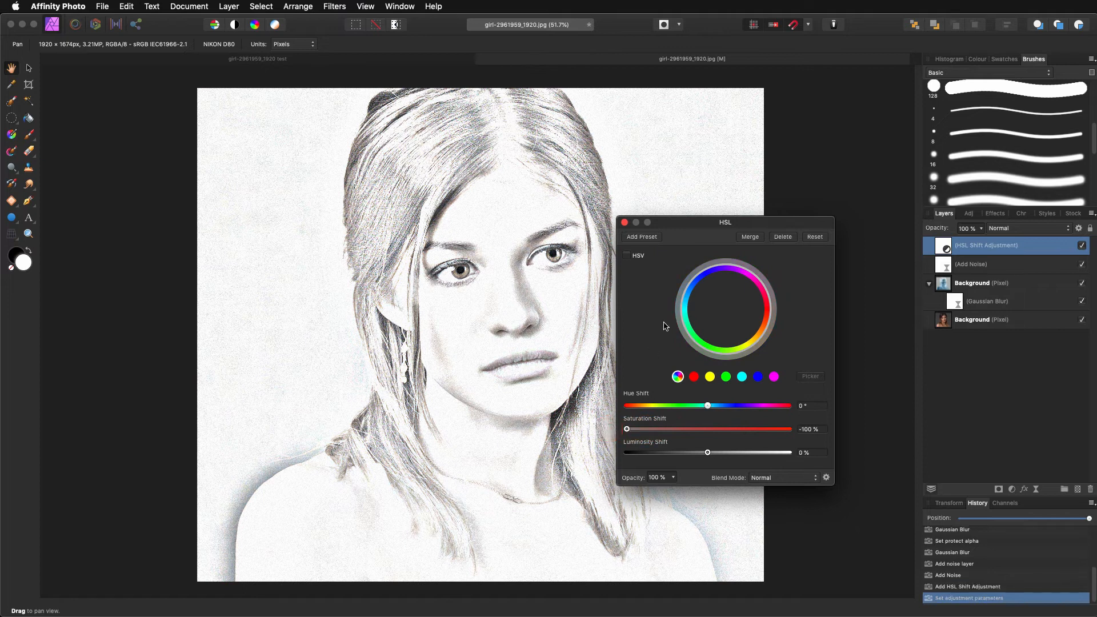
pyautogui.click(625, 222)
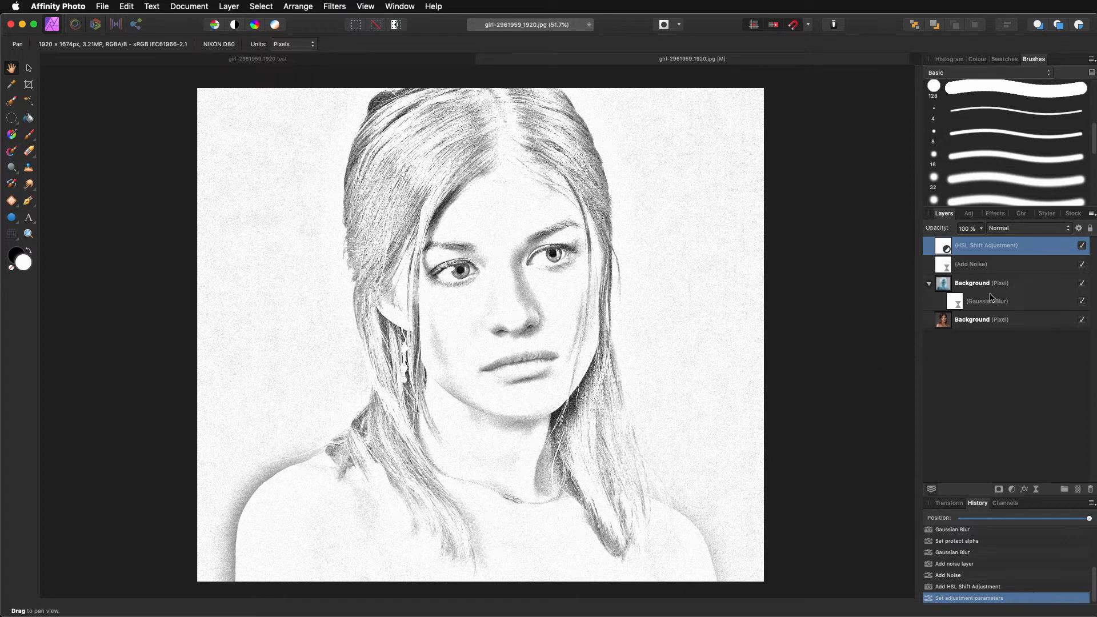
# Step: Paint black on the Gaussian Blur layer's mask over the background beside the hair, using a 375.9 px brush with 0% hardness and 22% flow
pyautogui.click(958, 307)
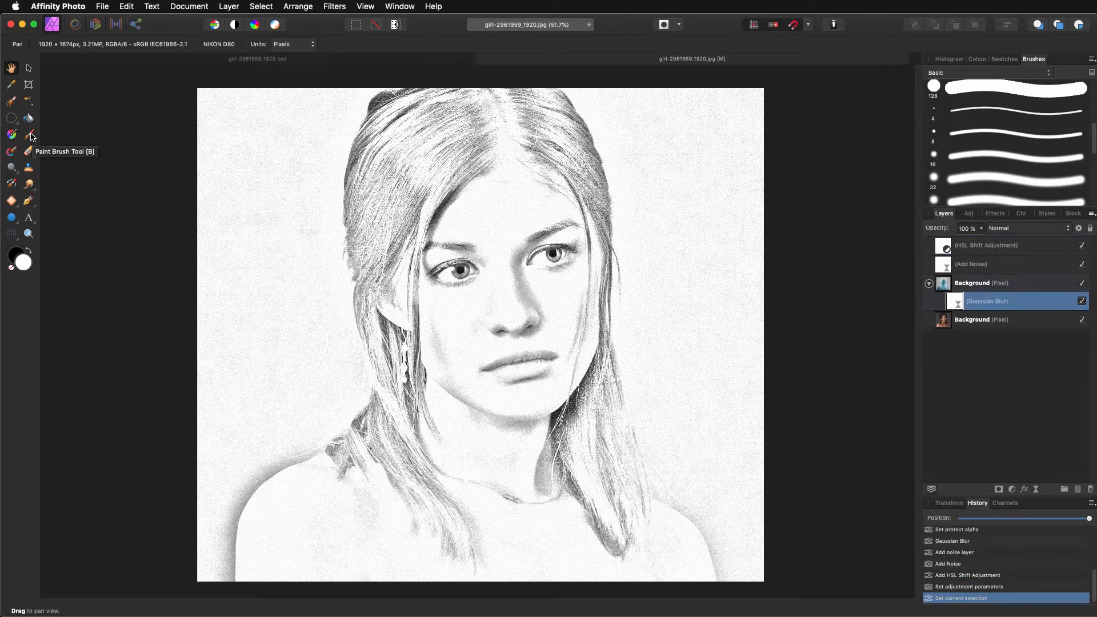
pyautogui.moveTo(30, 136); pyautogui.dragTo(66, 135)
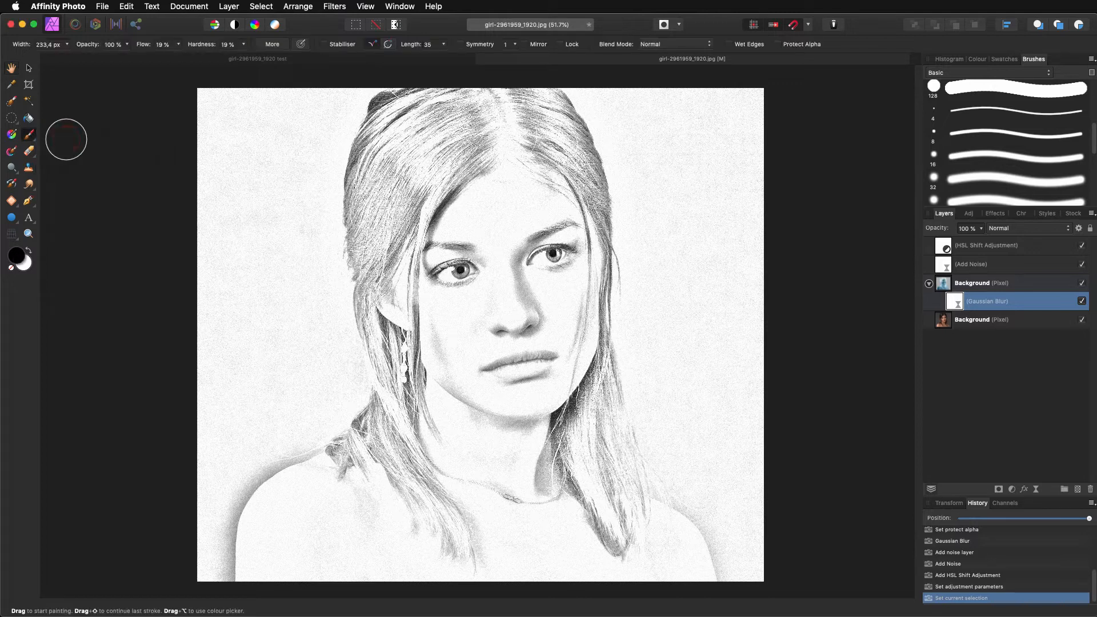
pyautogui.click(968, 198)
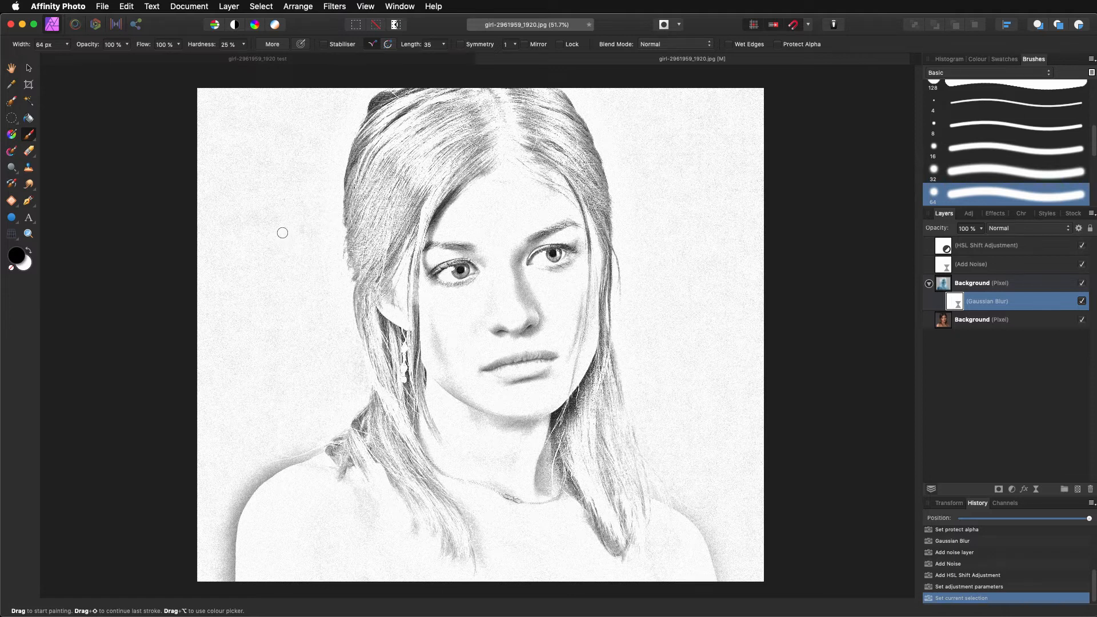
pyautogui.hotkey('ctrl', 'alt')
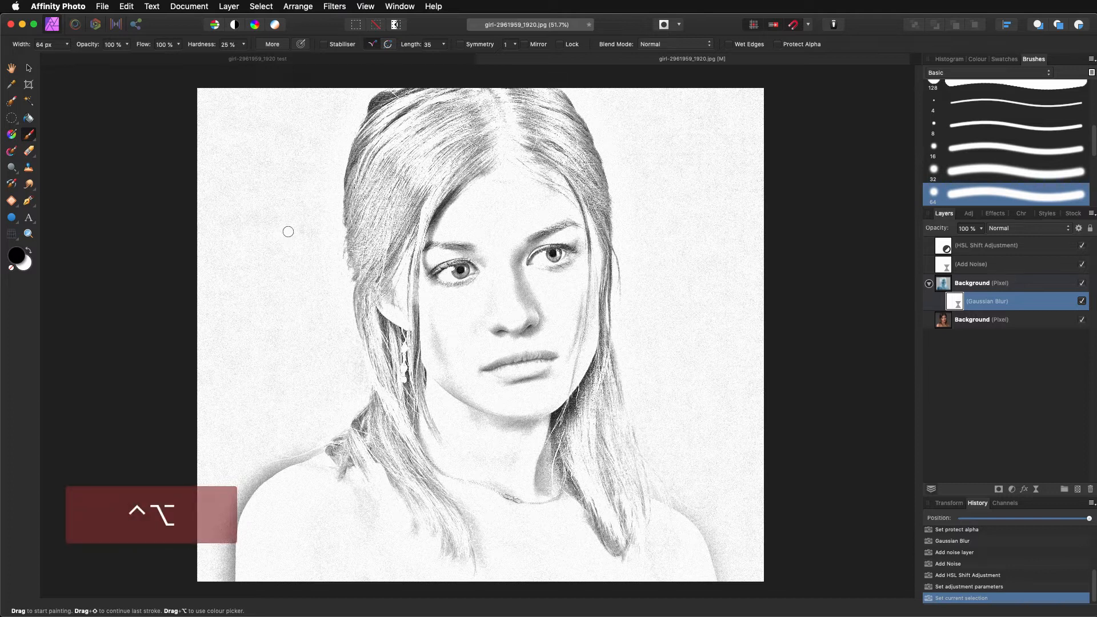
pyautogui.moveTo(293, 232)
pyautogui.mouseDown()
pyautogui.moveTo(396, 234)
pyautogui.moveTo(365, 242)
pyautogui.moveTo(364, 185)
pyautogui.moveTo(379, 278)
pyautogui.moveTo(378, 186)
pyautogui.moveTo(366, 172)
pyautogui.mouseUp()
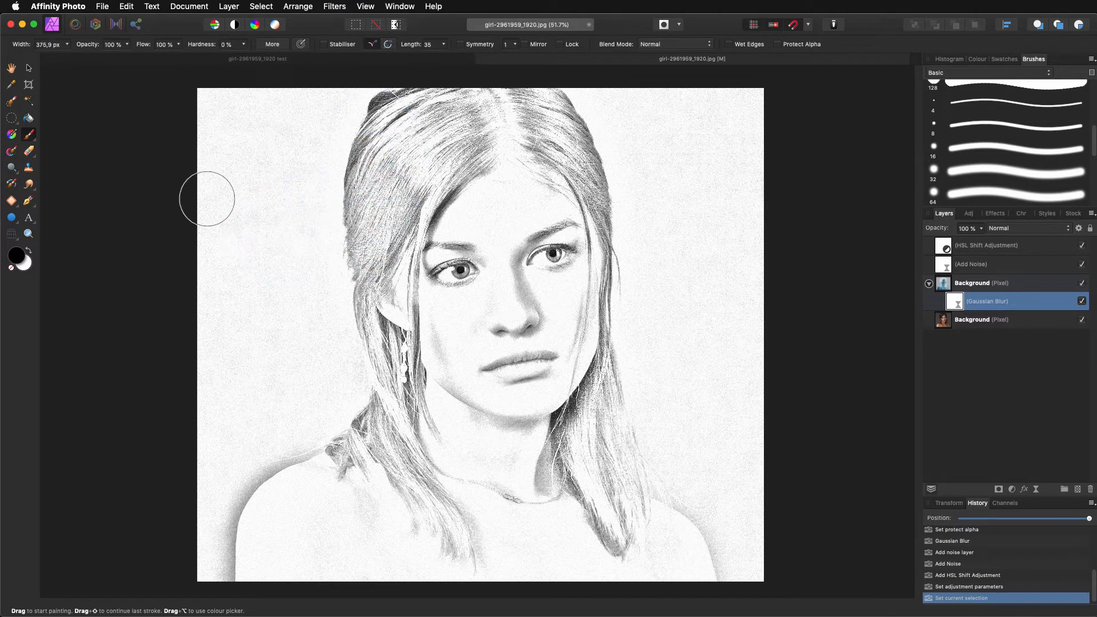
pyautogui.click(179, 44)
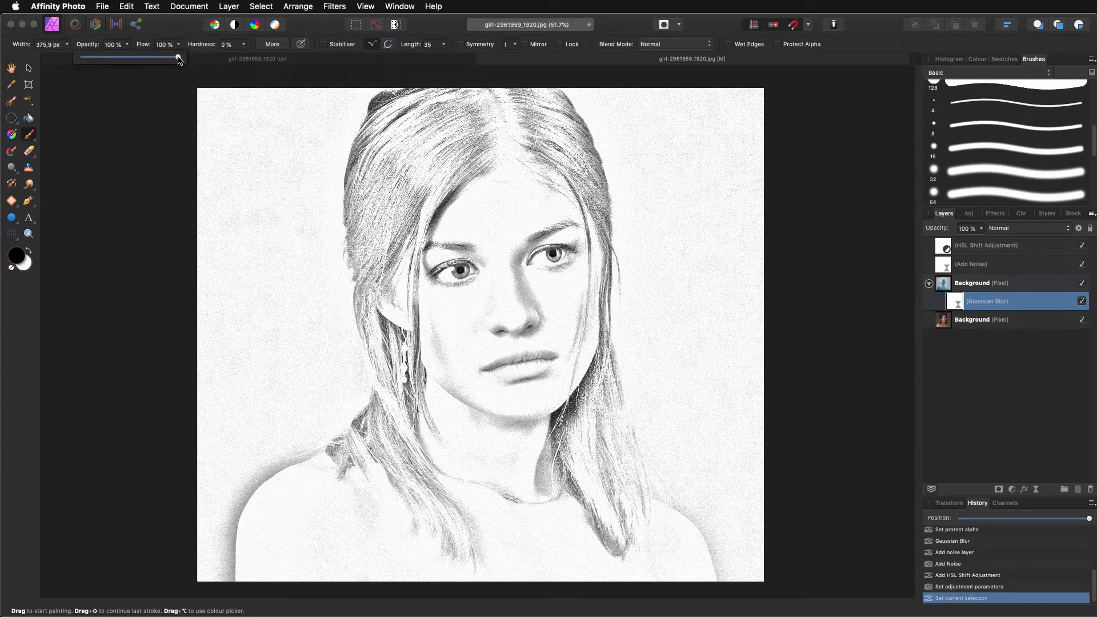
pyautogui.moveTo(179, 58); pyautogui.dragTo(106, 70)
pyautogui.click(241, 116)
pyautogui.moveTo(233, 154); pyautogui.dragTo(260, 184)
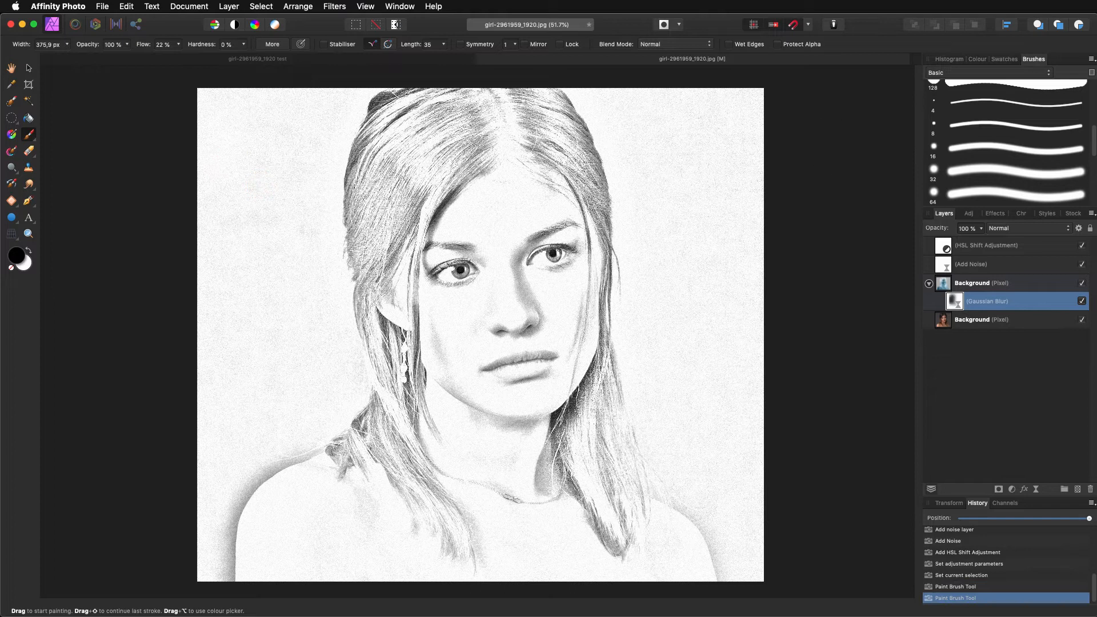
# Step: Hide the Add Noise layer and toggle the HSL adjustment off and back on
pyautogui.click(1083, 246)
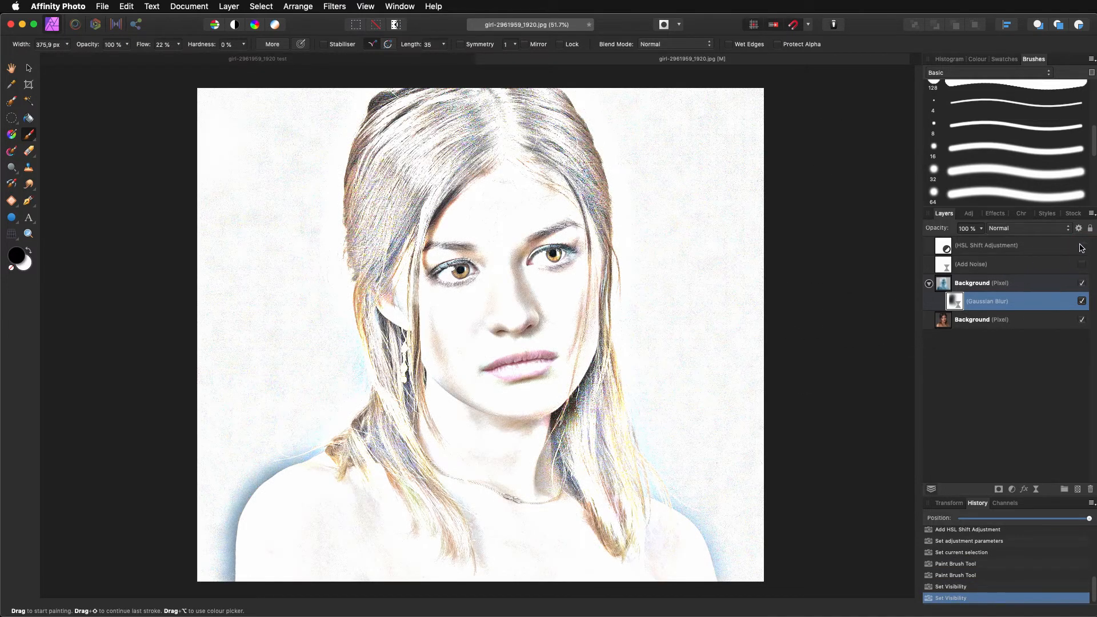
pyautogui.click(1082, 246)
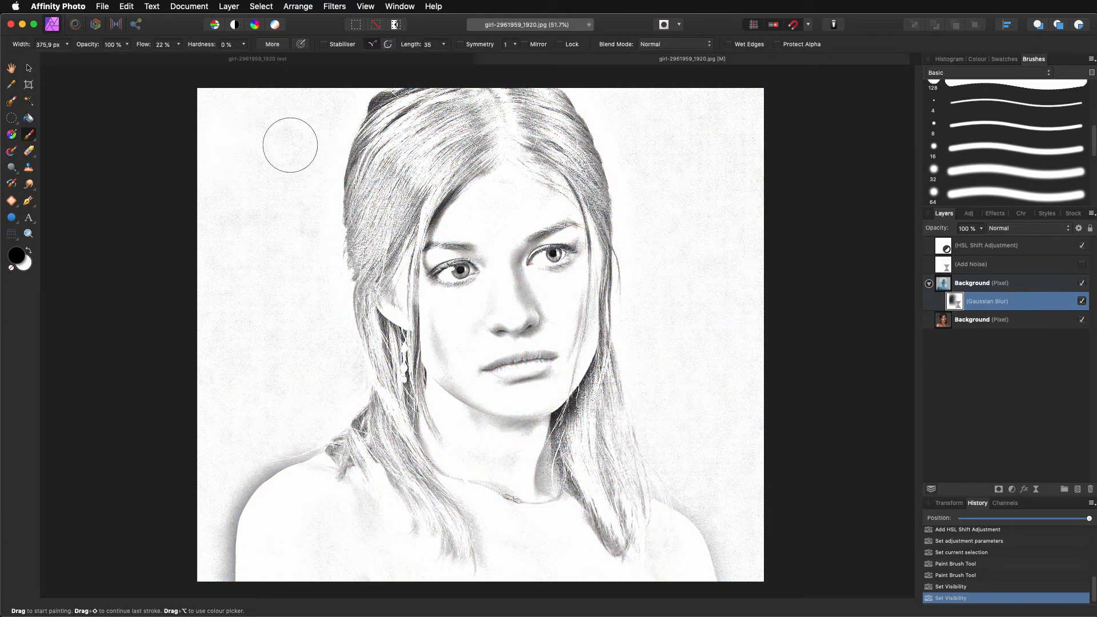
# Step: Paint black on the Gaussian Blur mask over the background on both sides of the head and the lower clothing, using the 375.9 px brush
pyautogui.moveTo(294, 117)
pyautogui.mouseDown()
pyautogui.moveTo(292, 139)
pyautogui.moveTo(272, 115)
pyautogui.moveTo(220, 156)
pyautogui.moveTo(198, 157)
pyautogui.moveTo(275, 147)
pyautogui.moveTo(318, 103)
pyautogui.moveTo(256, 224)
pyautogui.mouseUp()
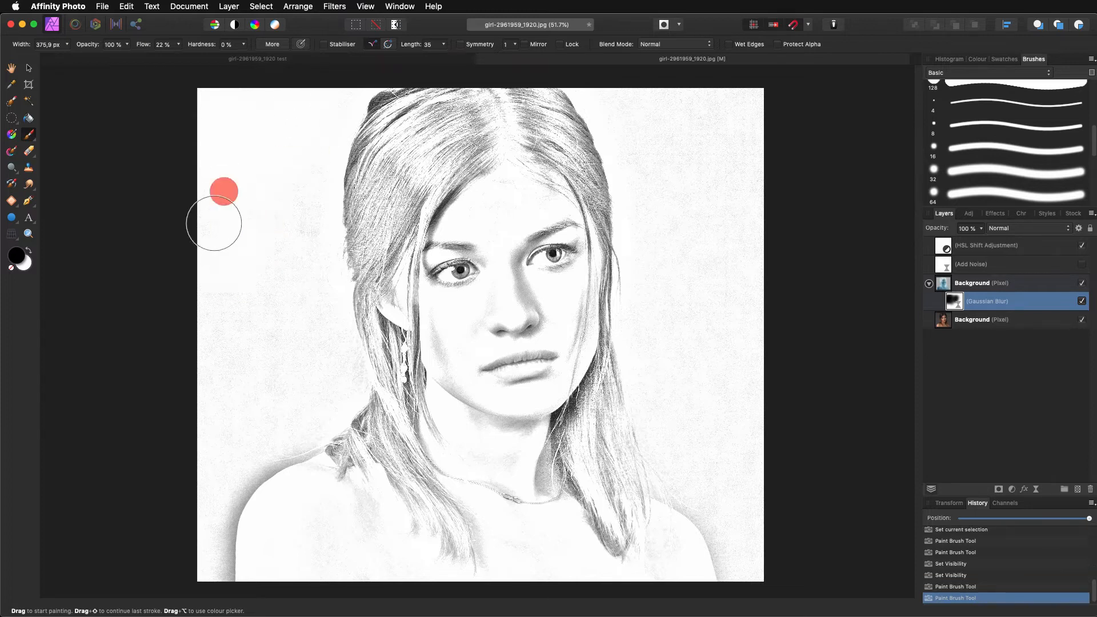
pyautogui.moveTo(304, 285)
pyautogui.mouseDown()
pyautogui.moveTo(294, 298)
pyautogui.moveTo(284, 239)
pyautogui.moveTo(276, 325)
pyautogui.moveTo(210, 377)
pyautogui.moveTo(284, 362)
pyautogui.moveTo(196, 568)
pyautogui.moveTo(223, 440)
pyautogui.moveTo(316, 380)
pyautogui.moveTo(301, 417)
pyautogui.moveTo(218, 368)
pyautogui.moveTo(258, 302)
pyautogui.mouseUp()
pyautogui.moveTo(678, 115)
pyautogui.mouseDown()
pyautogui.moveTo(732, 105)
pyautogui.moveTo(754, 126)
pyautogui.moveTo(706, 98)
pyautogui.moveTo(697, 172)
pyautogui.moveTo(653, 112)
pyautogui.moveTo(664, 135)
pyautogui.moveTo(674, 104)
pyautogui.moveTo(726, 99)
pyautogui.moveTo(632, 105)
pyautogui.moveTo(607, 88)
pyautogui.moveTo(669, 191)
pyautogui.moveTo(670, 153)
pyautogui.moveTo(724, 219)
pyautogui.moveTo(753, 213)
pyautogui.moveTo(676, 218)
pyautogui.moveTo(662, 265)
pyautogui.moveTo(726, 200)
pyautogui.moveTo(738, 307)
pyautogui.moveTo(727, 337)
pyautogui.moveTo(667, 316)
pyautogui.moveTo(681, 374)
pyautogui.moveTo(739, 305)
pyautogui.moveTo(755, 420)
pyautogui.moveTo(684, 404)
pyautogui.moveTo(670, 330)
pyautogui.moveTo(666, 362)
pyautogui.moveTo(725, 450)
pyautogui.moveTo(712, 415)
pyautogui.moveTo(753, 446)
pyautogui.moveTo(737, 468)
pyautogui.moveTo(669, 431)
pyautogui.moveTo(743, 503)
pyautogui.moveTo(763, 558)
pyautogui.moveTo(658, 436)
pyautogui.moveTo(651, 396)
pyautogui.moveTo(717, 462)
pyautogui.moveTo(724, 509)
pyautogui.moveTo(763, 551)
pyautogui.mouseUp()
pyautogui.moveTo(359, 530)
pyautogui.mouseDown()
pyautogui.moveTo(324, 587)
pyautogui.moveTo(309, 584)
pyautogui.moveTo(311, 547)
pyautogui.moveTo(378, 579)
pyautogui.mouseUp()
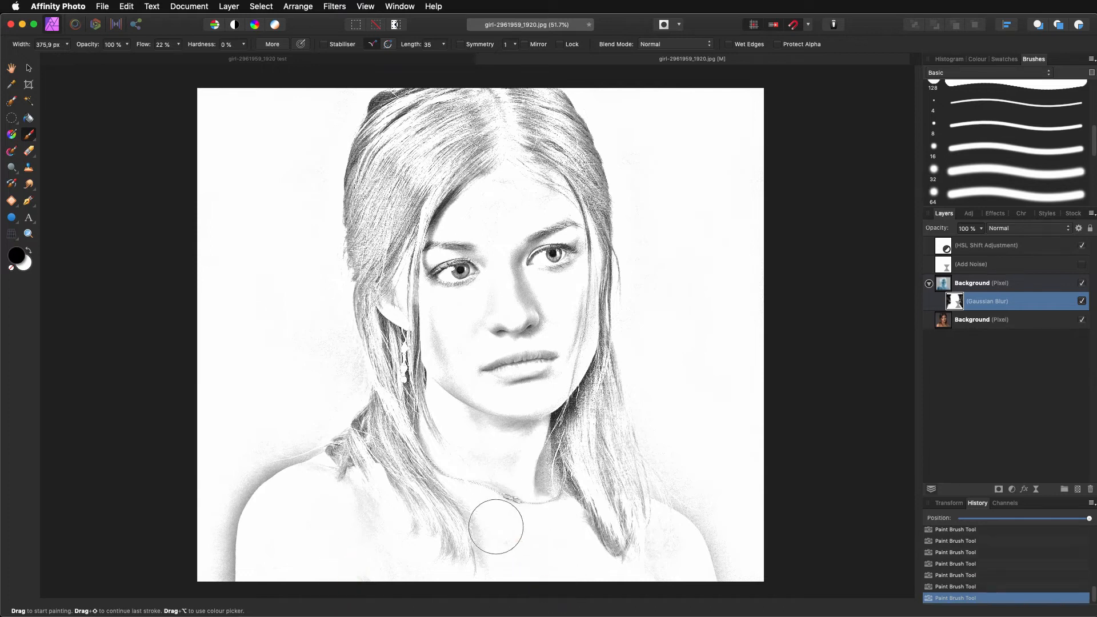
pyautogui.moveTo(655, 547); pyautogui.dragTo(671, 570)
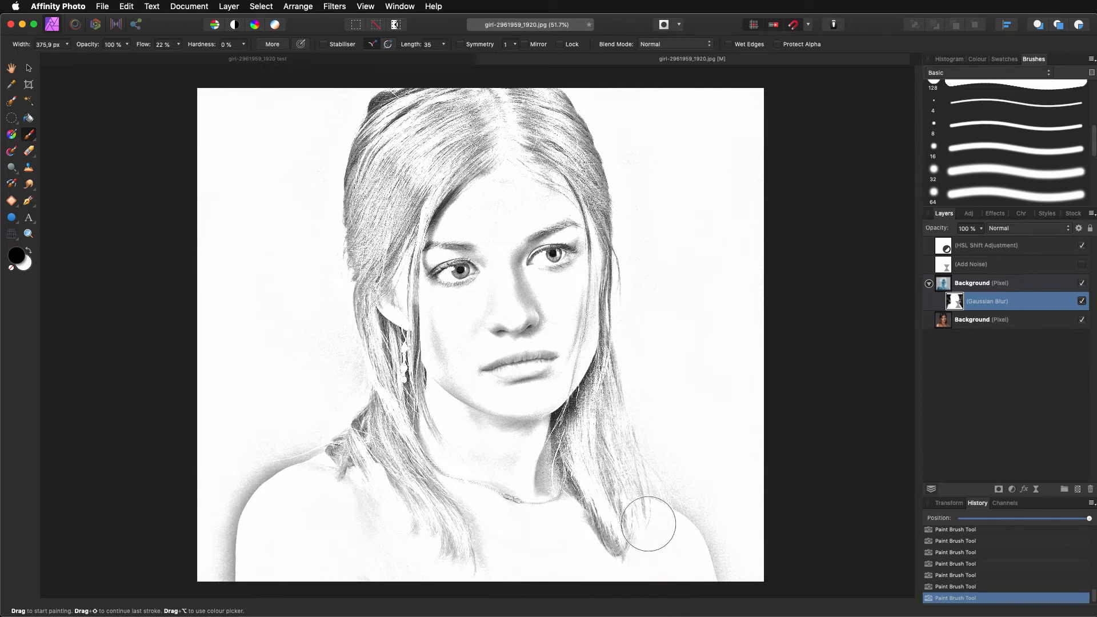
# Step: Paint black on the Gaussian Blur mask over the lower hair strands, cheek, jaw and both sides of the face
pyautogui.moveTo(570, 431); pyautogui.dragTo(620, 553)
pyautogui.moveTo(412, 389)
pyautogui.mouseDown()
pyautogui.moveTo(423, 428)
pyautogui.moveTo(398, 495)
pyautogui.mouseUp()
pyautogui.moveTo(463, 372)
pyautogui.mouseDown()
pyautogui.moveTo(458, 343)
pyautogui.moveTo(429, 311)
pyautogui.mouseUp()
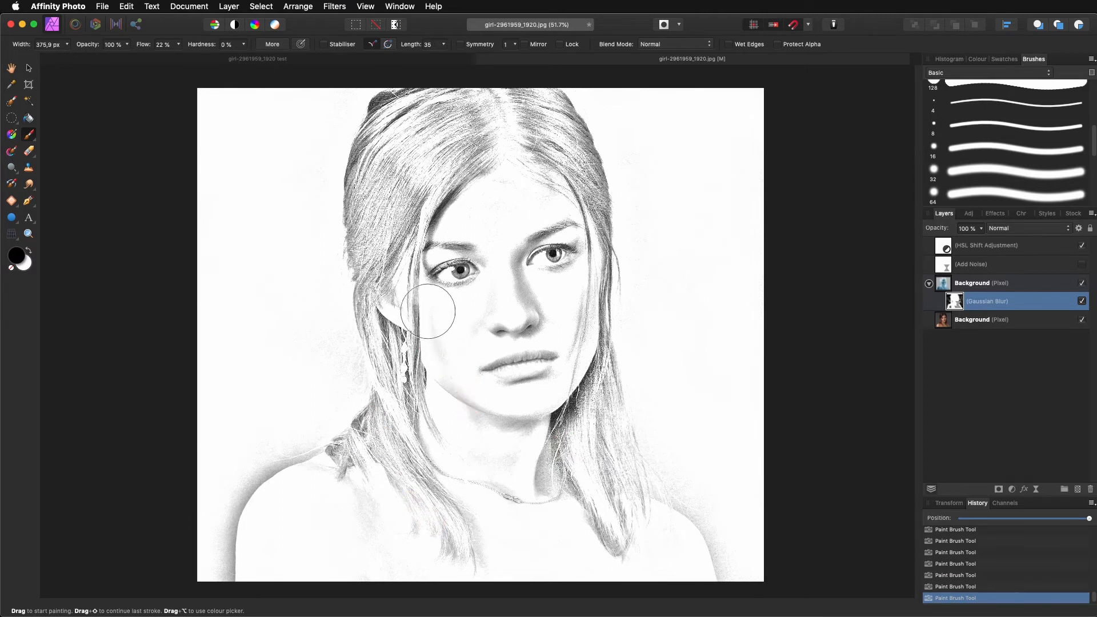
pyautogui.moveTo(460, 396)
pyautogui.mouseDown()
pyautogui.moveTo(470, 323)
pyautogui.moveTo(472, 356)
pyautogui.mouseUp()
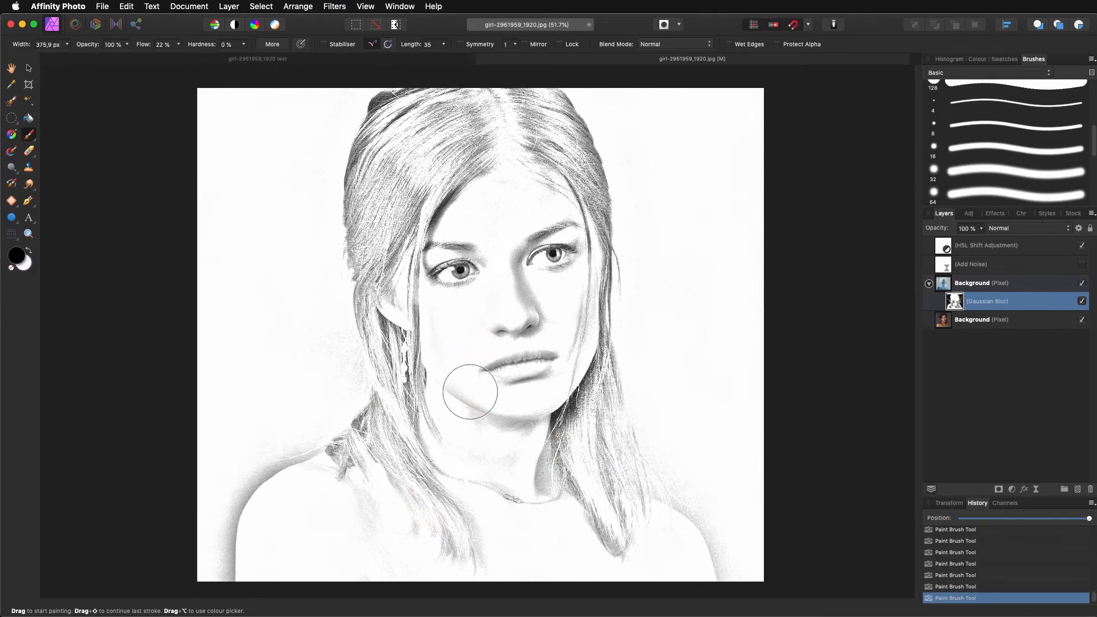
pyautogui.moveTo(475, 399)
pyautogui.mouseDown()
pyautogui.moveTo(478, 408)
pyautogui.moveTo(460, 327)
pyautogui.mouseUp()
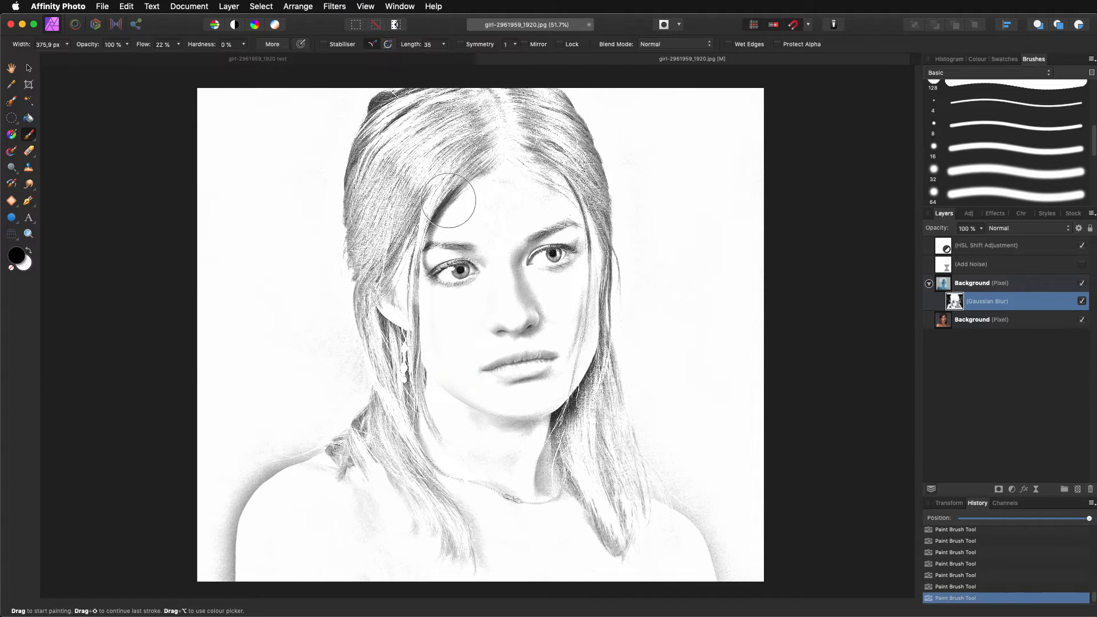
pyautogui.moveTo(412, 261)
pyautogui.mouseDown()
pyautogui.moveTo(444, 246)
pyautogui.moveTo(414, 260)
pyautogui.mouseUp()
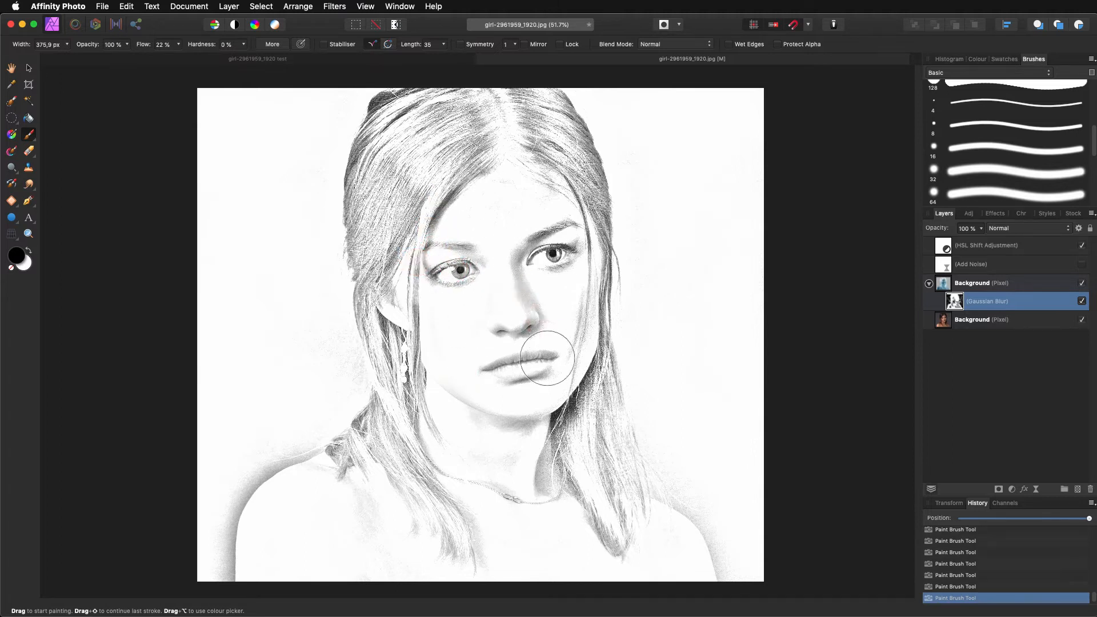
pyautogui.moveTo(611, 340); pyautogui.dragTo(566, 239)
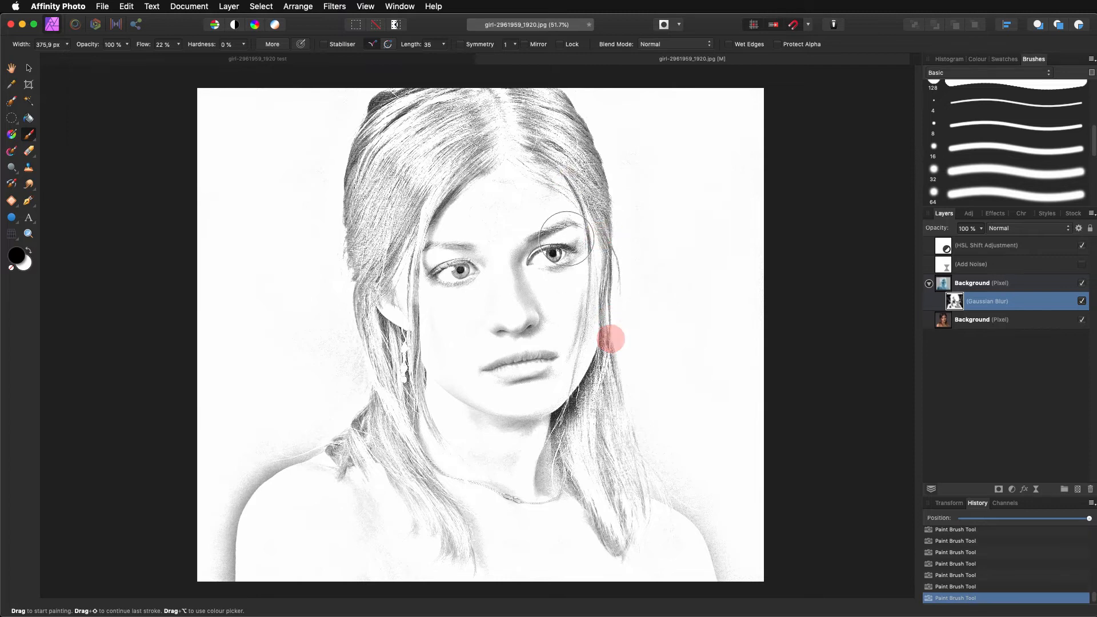
# Step: Paint black on the Gaussian Blur mask over the hair on both sides of the head and the strands beside the earring
pyautogui.moveTo(350, 132); pyautogui.dragTo(387, 171)
pyautogui.moveTo(375, 251)
pyautogui.mouseDown()
pyautogui.moveTo(350, 260)
pyautogui.moveTo(371, 274)
pyautogui.mouseUp()
pyautogui.moveTo(550, 140)
pyautogui.mouseDown()
pyautogui.moveTo(602, 130)
pyautogui.moveTo(601, 153)
pyautogui.mouseUp()
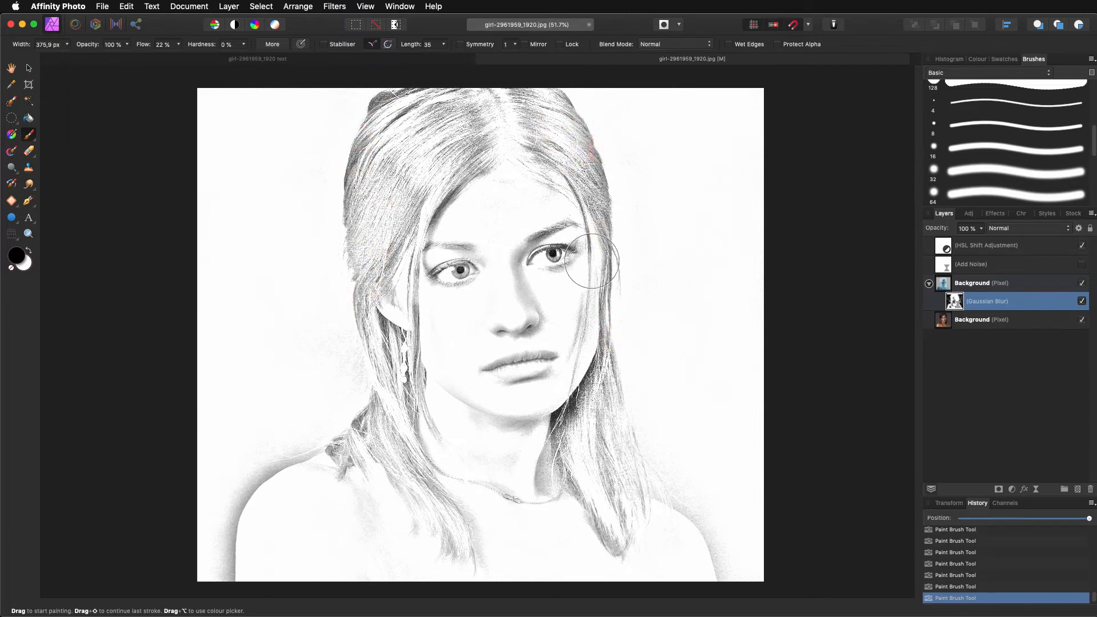
pyautogui.moveTo(399, 337); pyautogui.dragTo(410, 469)
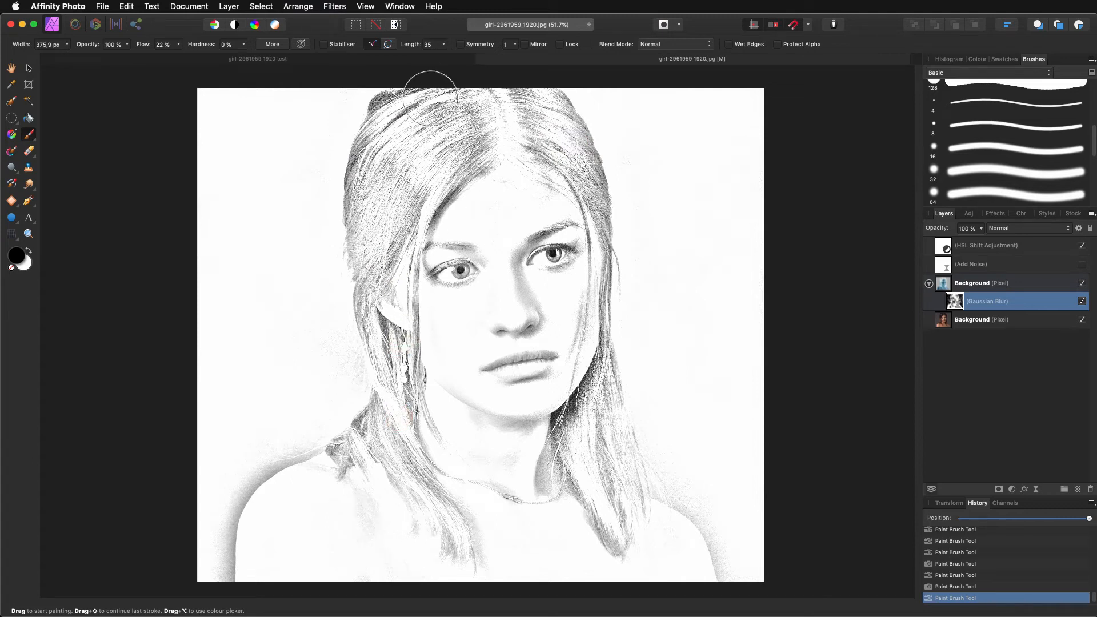
# Step: Go over the background again on the Gaussian Blur mask, from beside the hair and shoulder up to both upper corners
pyautogui.moveTo(344, 328)
pyautogui.mouseDown()
pyautogui.moveTo(338, 357)
pyautogui.moveTo(304, 310)
pyautogui.moveTo(319, 320)
pyautogui.moveTo(274, 310)
pyautogui.moveTo(284, 280)
pyautogui.mouseUp()
pyautogui.moveTo(281, 332)
pyautogui.mouseDown()
pyautogui.moveTo(264, 394)
pyautogui.moveTo(292, 411)
pyautogui.moveTo(216, 426)
pyautogui.moveTo(213, 482)
pyautogui.mouseUp()
pyautogui.moveTo(205, 529)
pyautogui.mouseDown()
pyautogui.moveTo(208, 582)
pyautogui.moveTo(196, 524)
pyautogui.moveTo(277, 406)
pyautogui.moveTo(209, 160)
pyautogui.moveTo(225, 88)
pyautogui.moveTo(288, 117)
pyautogui.mouseUp()
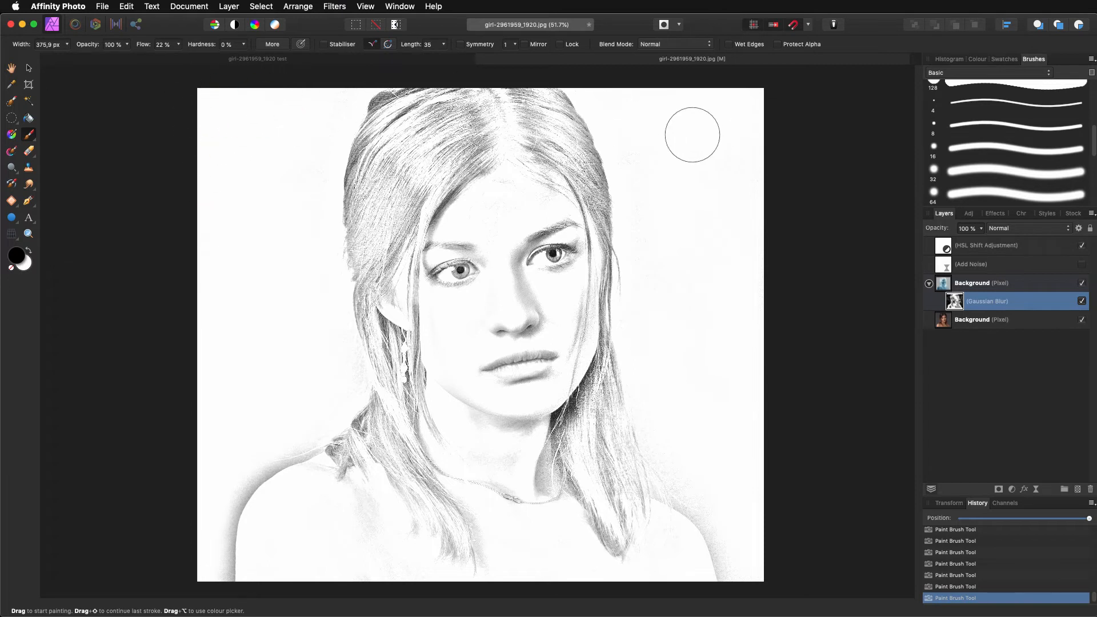
pyautogui.moveTo(708, 123)
pyautogui.mouseDown()
pyautogui.moveTo(709, 150)
pyautogui.moveTo(646, 156)
pyautogui.moveTo(678, 193)
pyautogui.moveTo(705, 313)
pyautogui.moveTo(727, 274)
pyautogui.moveTo(755, 346)
pyautogui.moveTo(685, 352)
pyautogui.moveTo(662, 298)
pyautogui.moveTo(640, 347)
pyautogui.moveTo(673, 348)
pyautogui.moveTo(725, 477)
pyautogui.moveTo(684, 465)
pyautogui.moveTo(751, 581)
pyautogui.moveTo(752, 328)
pyautogui.moveTo(727, 404)
pyautogui.moveTo(738, 175)
pyautogui.moveTo(781, 176)
pyautogui.moveTo(758, 175)
pyautogui.moveTo(726, 200)
pyautogui.moveTo(776, 199)
pyautogui.moveTo(740, 142)
pyautogui.moveTo(741, 97)
pyautogui.moveTo(726, 165)
pyautogui.moveTo(759, 208)
pyautogui.moveTo(623, 220)
pyautogui.moveTo(665, 218)
pyautogui.moveTo(641, 183)
pyautogui.mouseUp()
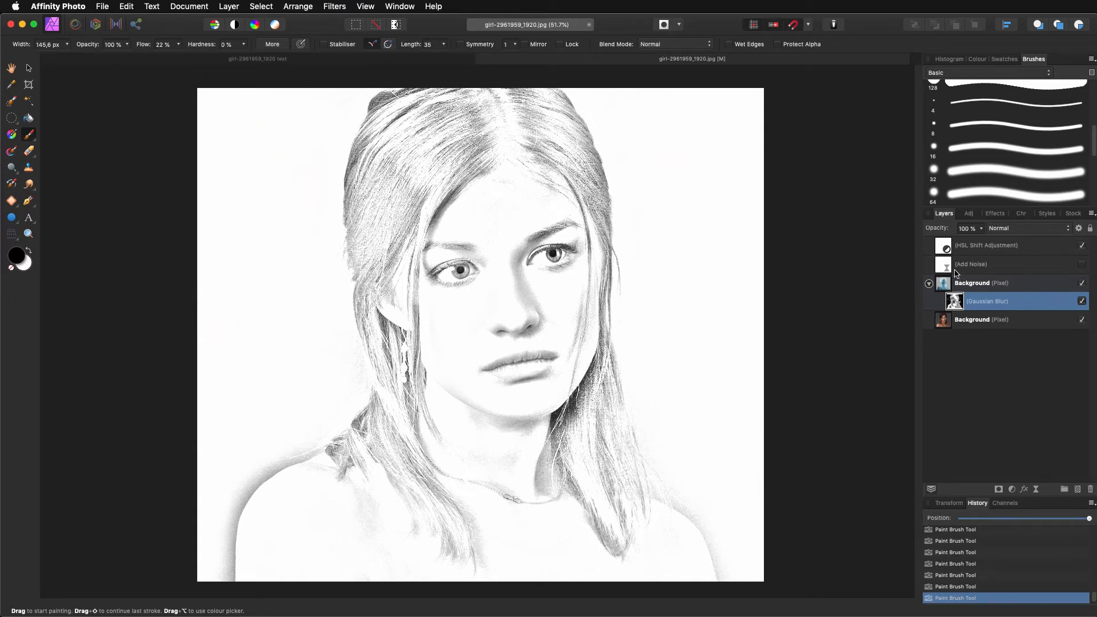
# Step: Show the Add Noise layer and paint black on its mask over the background around the head, using a 312.2 px brush at 22% flow
pyautogui.click(1067, 271)
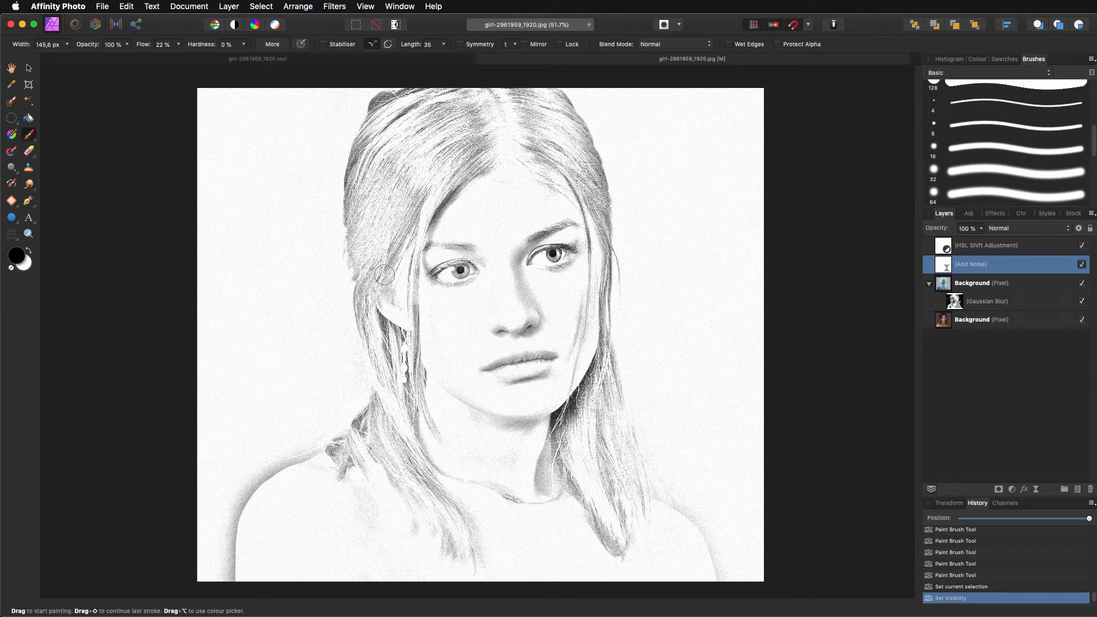
pyautogui.moveTo(289, 185)
pyautogui.mouseDown()
pyautogui.moveTo(301, 164)
pyautogui.moveTo(283, 187)
pyautogui.mouseUp()
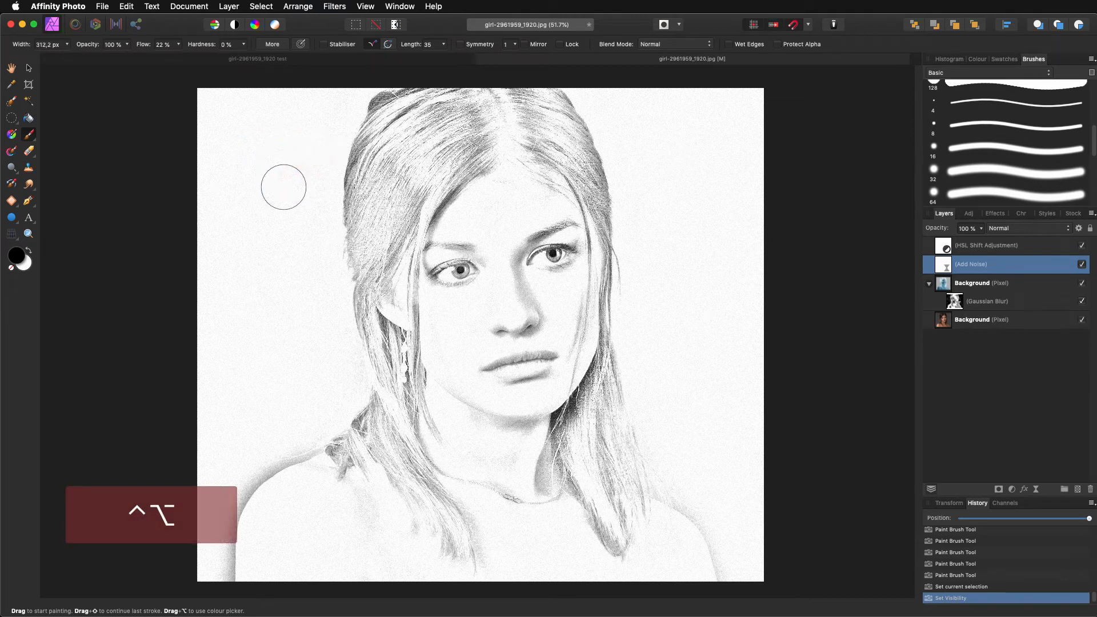
pyautogui.click(207, 100)
pyautogui.click(209, 103)
pyautogui.click(207, 151)
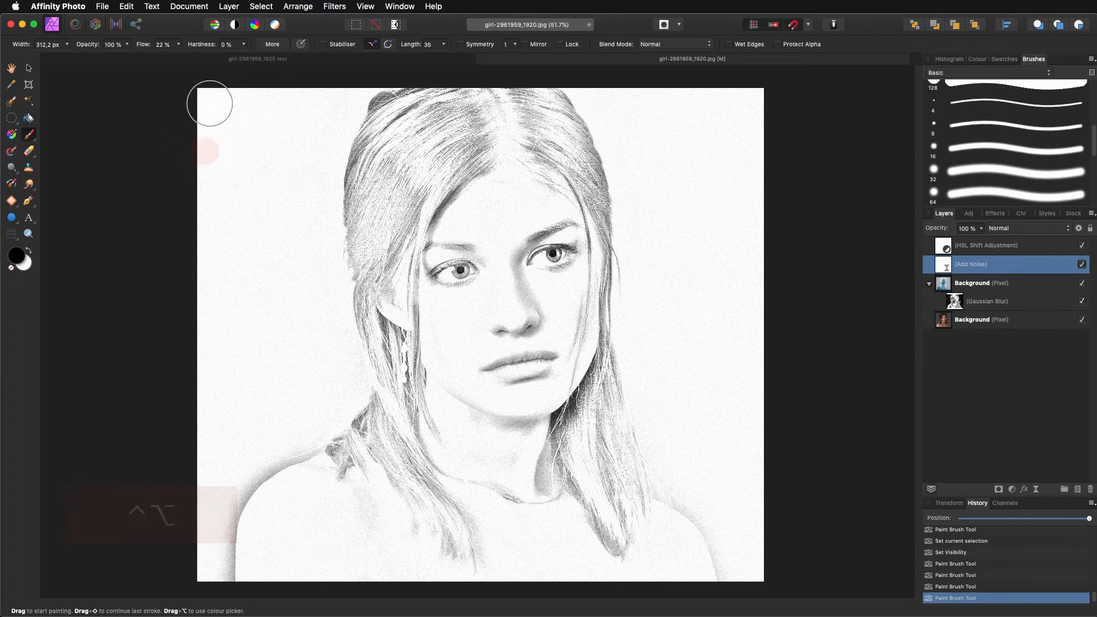
pyautogui.click(206, 148)
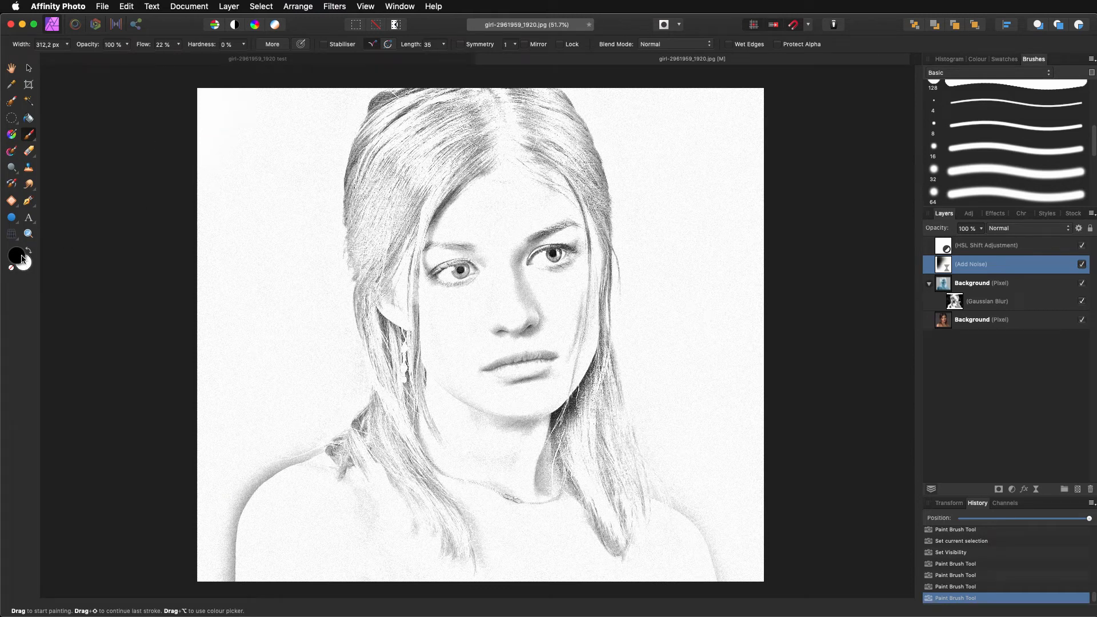
pyautogui.moveTo(281, 91)
pyautogui.mouseDown()
pyautogui.moveTo(266, 161)
pyautogui.moveTo(327, 106)
pyautogui.moveTo(314, 142)
pyautogui.moveTo(245, 216)
pyautogui.moveTo(232, 180)
pyautogui.moveTo(196, 235)
pyautogui.moveTo(197, 167)
pyautogui.moveTo(233, 213)
pyautogui.moveTo(314, 240)
pyautogui.mouseUp()
pyautogui.moveTo(257, 171)
pyautogui.mouseDown()
pyautogui.moveTo(221, 185)
pyautogui.moveTo(221, 122)
pyautogui.moveTo(228, 277)
pyautogui.moveTo(271, 239)
pyautogui.moveTo(296, 257)
pyautogui.moveTo(225, 391)
pyautogui.moveTo(233, 367)
pyautogui.moveTo(193, 527)
pyautogui.moveTo(212, 563)
pyautogui.mouseUp()
pyautogui.moveTo(613, 122)
pyautogui.mouseDown()
pyautogui.moveTo(621, 113)
pyautogui.moveTo(762, 144)
pyautogui.moveTo(625, 110)
pyautogui.moveTo(705, 348)
pyautogui.moveTo(750, 125)
pyautogui.moveTo(662, 162)
pyautogui.moveTo(683, 299)
pyautogui.moveTo(664, 379)
pyautogui.moveTo(730, 478)
pyautogui.moveTo(755, 543)
pyautogui.moveTo(743, 392)
pyautogui.moveTo(690, 448)
pyautogui.moveTo(735, 497)
pyautogui.moveTo(698, 436)
pyautogui.moveTo(453, 311)
pyautogui.moveTo(465, 365)
pyautogui.moveTo(442, 351)
pyautogui.moveTo(361, 348)
pyautogui.mouseUp()
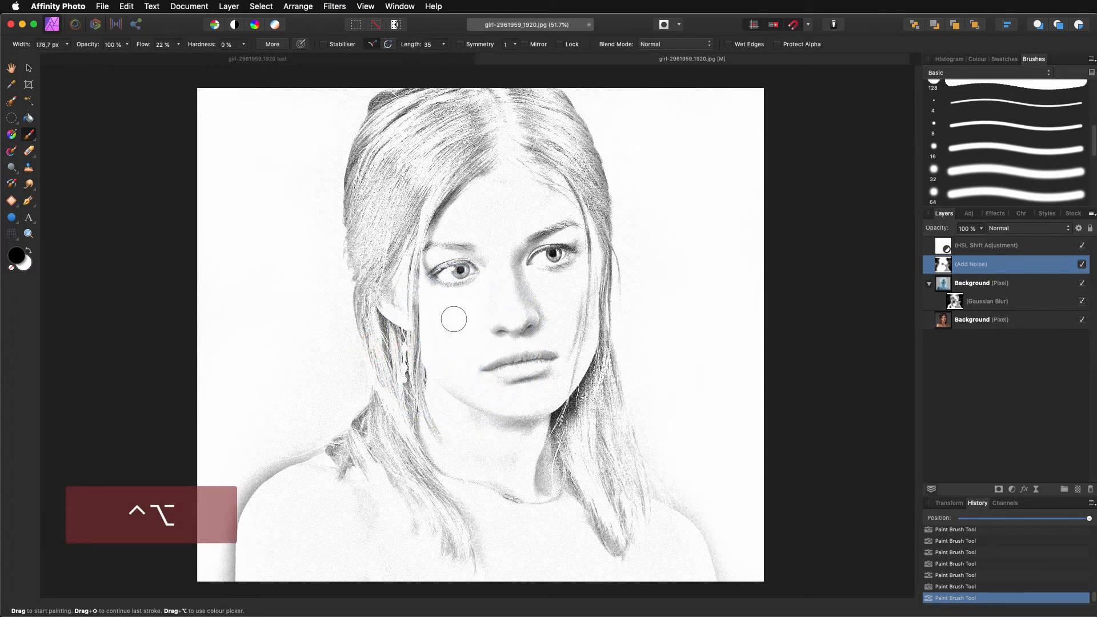
# Step: Paint black on the Add Noise mask over the cheeks, chin, nose and forehead, using a 178.7 px brush
pyautogui.moveTo(439, 315)
pyautogui.mouseDown()
pyautogui.moveTo(449, 370)
pyautogui.moveTo(486, 392)
pyautogui.mouseUp()
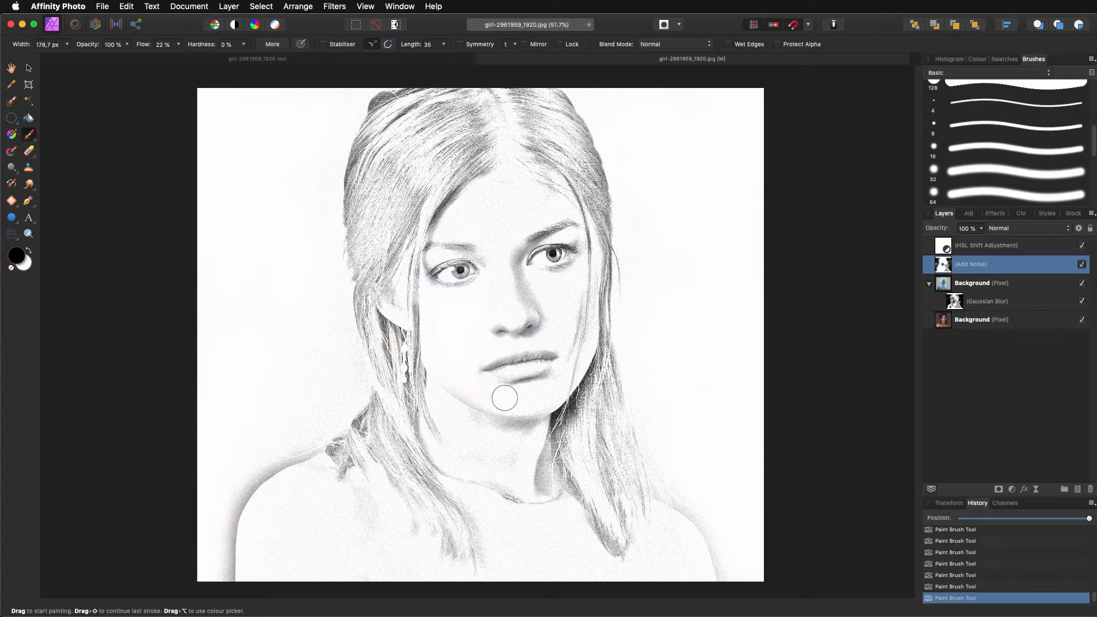
pyautogui.moveTo(540, 283)
pyautogui.mouseDown()
pyautogui.moveTo(561, 321)
pyautogui.moveTo(552, 346)
pyautogui.mouseUp()
pyautogui.moveTo(468, 216)
pyautogui.mouseDown()
pyautogui.moveTo(497, 191)
pyautogui.moveTo(520, 196)
pyautogui.mouseUp()
pyautogui.moveTo(468, 214)
pyautogui.mouseDown()
pyautogui.moveTo(468, 203)
pyautogui.moveTo(532, 205)
pyautogui.mouseUp()
pyautogui.moveTo(493, 255); pyautogui.dragTo(559, 203)
pyautogui.moveTo(503, 225)
pyautogui.mouseDown()
pyautogui.moveTo(446, 226)
pyautogui.moveTo(511, 255)
pyautogui.moveTo(493, 294)
pyautogui.moveTo(456, 328)
pyautogui.mouseUp()
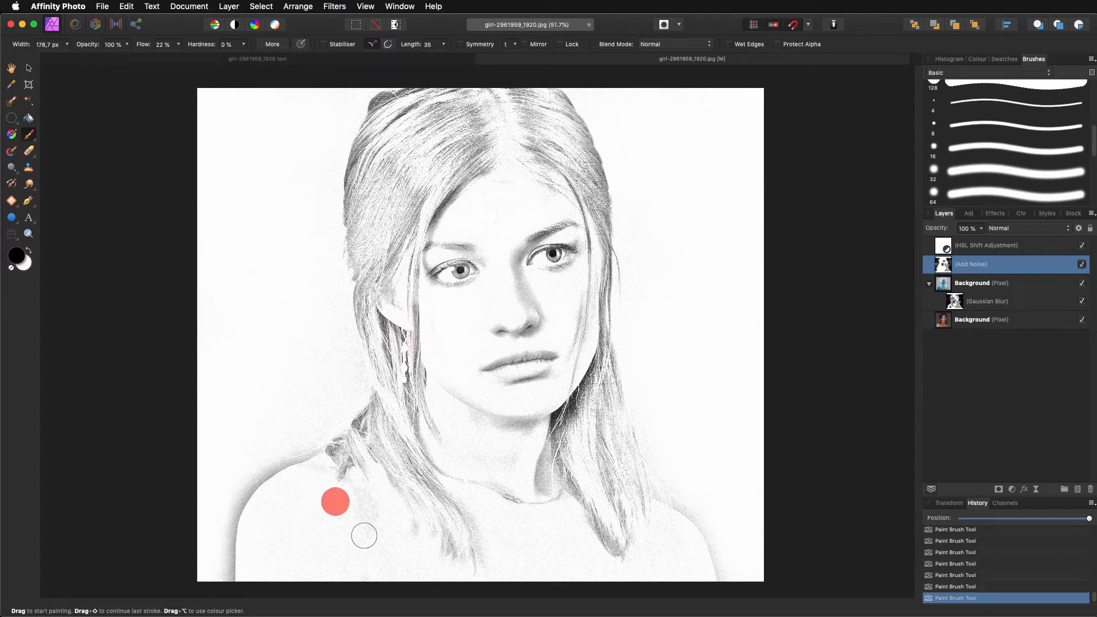
# Step: Paint black on the Add Noise mask over the clothing, neck, hair edge and the area beside the shoulder
pyautogui.moveTo(307, 493)
pyautogui.mouseDown()
pyautogui.moveTo(265, 556)
pyautogui.moveTo(327, 501)
pyautogui.moveTo(353, 571)
pyautogui.moveTo(416, 562)
pyautogui.mouseUp()
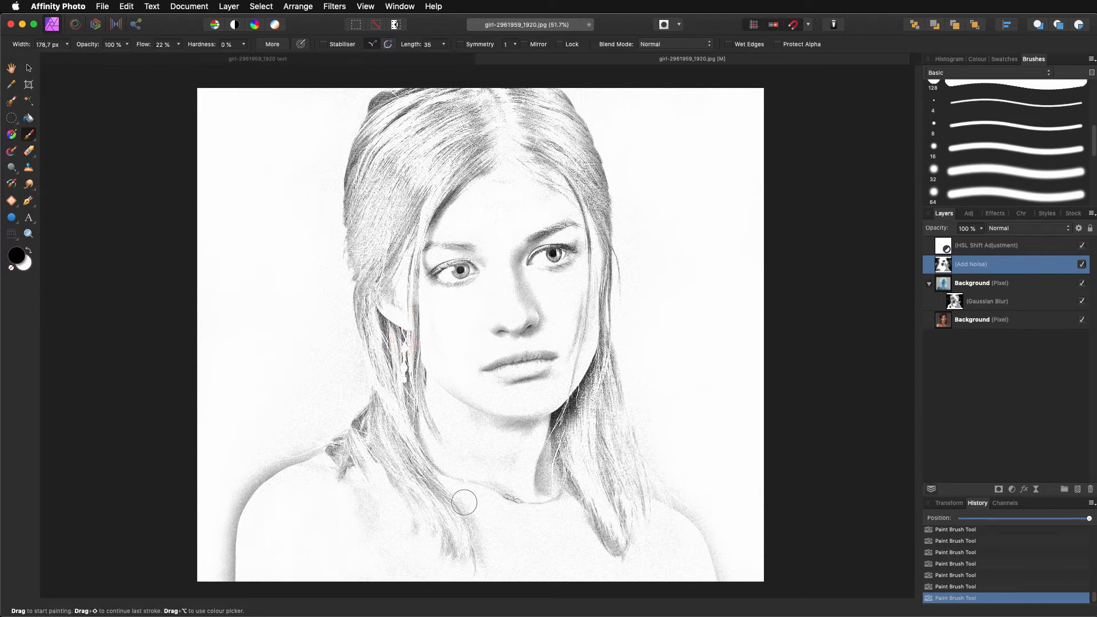
pyautogui.moveTo(530, 554)
pyautogui.mouseDown()
pyautogui.moveTo(488, 536)
pyautogui.moveTo(508, 561)
pyautogui.mouseUp()
pyautogui.moveTo(588, 561)
pyautogui.mouseDown()
pyautogui.moveTo(554, 534)
pyautogui.moveTo(620, 576)
pyautogui.moveTo(676, 558)
pyautogui.moveTo(698, 569)
pyautogui.moveTo(629, 571)
pyautogui.moveTo(553, 535)
pyautogui.mouseUp()
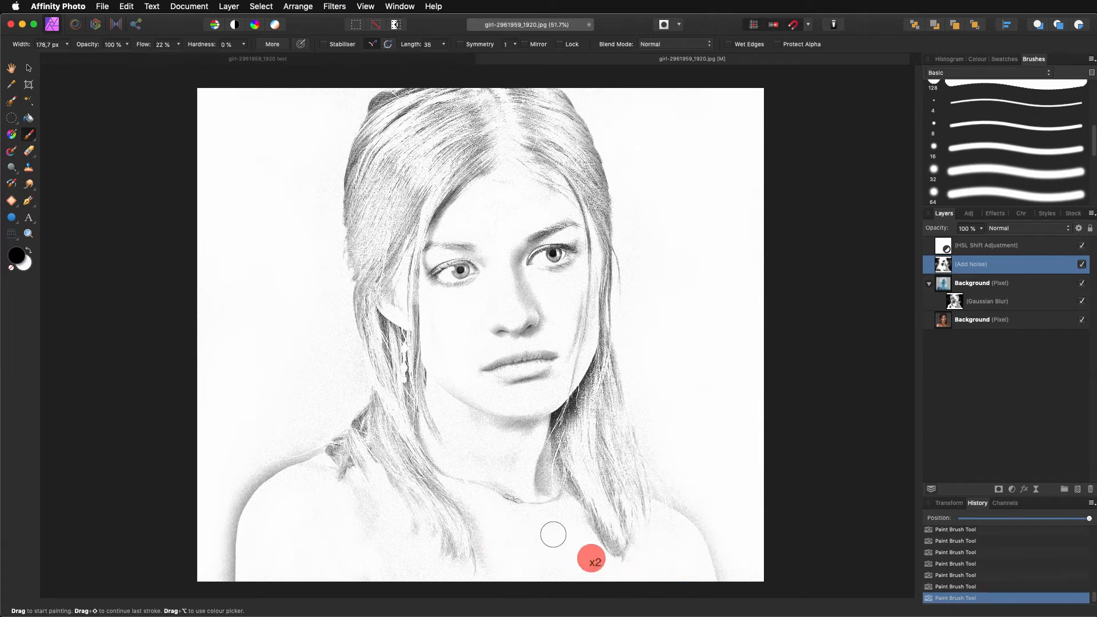
pyautogui.moveTo(526, 431)
pyautogui.mouseDown()
pyautogui.moveTo(490, 416)
pyautogui.moveTo(490, 461)
pyautogui.moveTo(454, 433)
pyautogui.mouseUp()
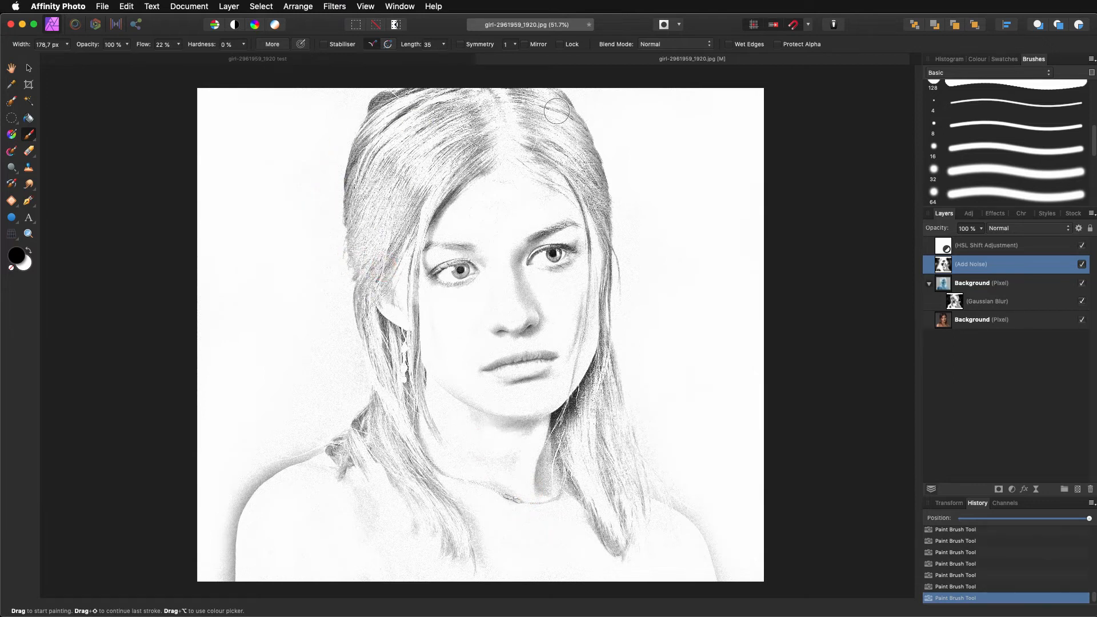
pyautogui.moveTo(599, 197); pyautogui.dragTo(612, 240)
pyautogui.moveTo(683, 497); pyautogui.dragTo(727, 532)
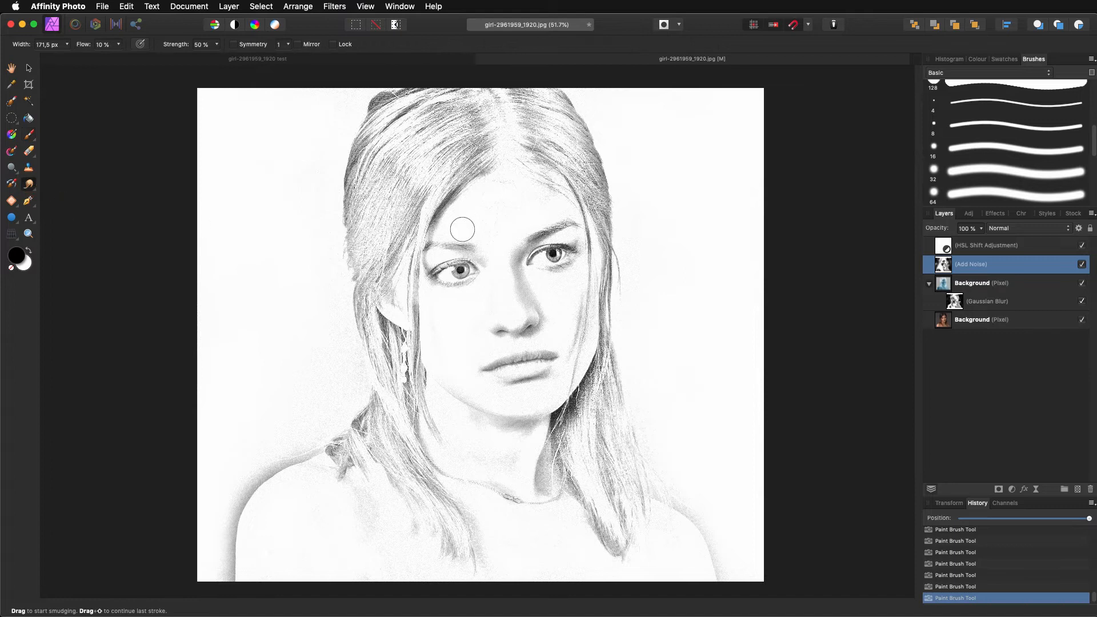
# Step: Smudge the Add Noise mask around the eyes, nose, mouth and hair with a 171.5 px Smudge Brush at 10% flow and 50% strength
pyautogui.moveTo(464, 250)
pyautogui.mouseDown()
pyautogui.moveTo(434, 252)
pyautogui.moveTo(424, 269)
pyautogui.mouseUp()
pyautogui.moveTo(550, 232)
pyautogui.mouseDown()
pyautogui.moveTo(514, 255)
pyautogui.moveTo(525, 278)
pyautogui.mouseUp()
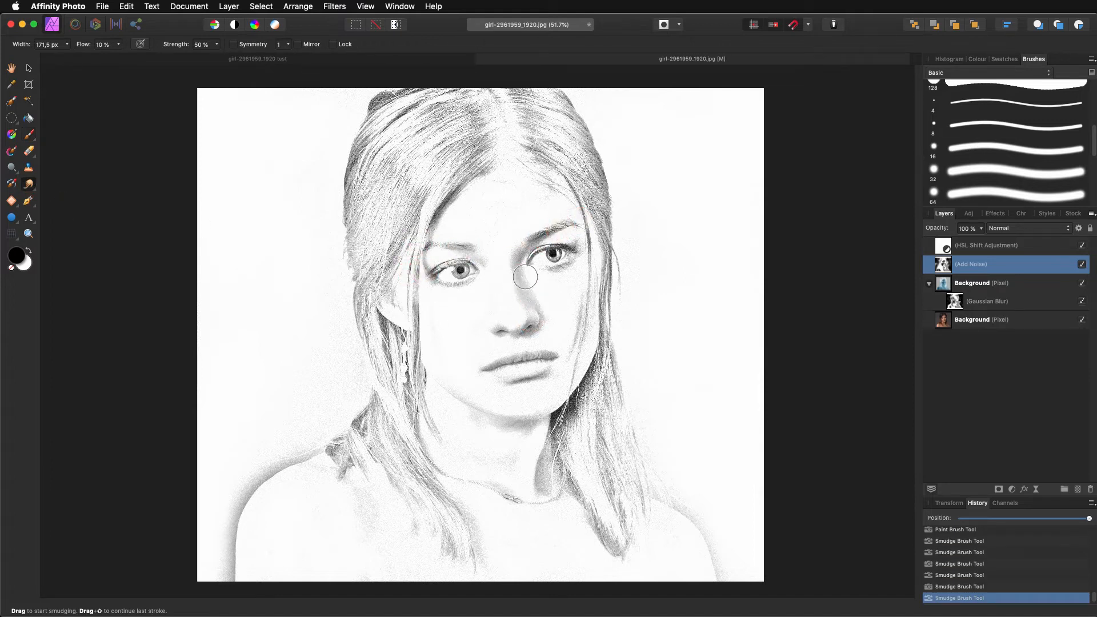
pyautogui.moveTo(535, 326)
pyautogui.mouseDown()
pyautogui.moveTo(532, 343)
pyautogui.moveTo(498, 333)
pyautogui.moveTo(521, 325)
pyautogui.moveTo(511, 343)
pyautogui.moveTo(527, 363)
pyautogui.moveTo(500, 372)
pyautogui.mouseUp()
pyautogui.moveTo(361, 435); pyautogui.dragTo(432, 509)
pyautogui.moveTo(576, 387)
pyautogui.mouseDown()
pyautogui.moveTo(571, 400)
pyautogui.moveTo(604, 380)
pyautogui.mouseUp()
pyautogui.moveTo(619, 308); pyautogui.dragTo(620, 357)
pyautogui.moveTo(355, 176); pyautogui.dragTo(366, 121)
# Step: Paint black on the Add Noise mask over the background and shoulder with the Paint Brush at 426.1 px, 1% hardness and 22% flow
pyautogui.click(29, 134)
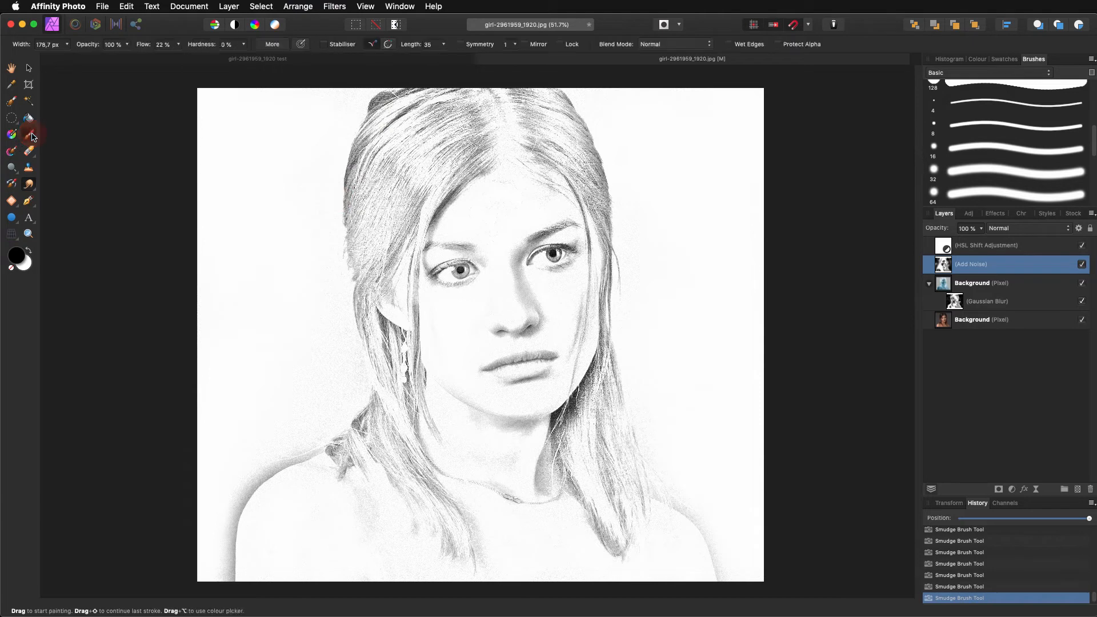
pyautogui.moveTo(357, 97)
pyautogui.mouseDown()
pyautogui.moveTo(331, 113)
pyautogui.moveTo(238, 87)
pyautogui.moveTo(328, 86)
pyautogui.moveTo(236, 93)
pyautogui.moveTo(262, 155)
pyautogui.moveTo(311, 138)
pyautogui.moveTo(216, 137)
pyautogui.moveTo(257, 153)
pyautogui.mouseUp()
pyautogui.moveTo(222, 232)
pyautogui.mouseDown()
pyautogui.moveTo(281, 257)
pyautogui.moveTo(321, 341)
pyautogui.moveTo(246, 451)
pyautogui.moveTo(303, 355)
pyautogui.moveTo(320, 380)
pyautogui.mouseUp()
pyautogui.moveTo(712, 197)
pyautogui.mouseDown()
pyautogui.moveTo(722, 123)
pyautogui.moveTo(621, 120)
pyautogui.moveTo(669, 296)
pyautogui.moveTo(661, 335)
pyautogui.moveTo(684, 449)
pyautogui.moveTo(727, 482)
pyautogui.moveTo(752, 456)
pyautogui.moveTo(774, 289)
pyautogui.moveTo(739, 123)
pyautogui.moveTo(792, 513)
pyautogui.moveTo(779, 566)
pyautogui.moveTo(754, 589)
pyautogui.mouseUp()
pyautogui.moveTo(218, 396)
pyautogui.mouseDown()
pyautogui.moveTo(208, 434)
pyautogui.moveTo(217, 474)
pyautogui.mouseUp()
pyautogui.moveTo(337, 486)
pyautogui.mouseDown()
pyautogui.moveTo(380, 527)
pyautogui.moveTo(390, 519)
pyautogui.mouseUp()
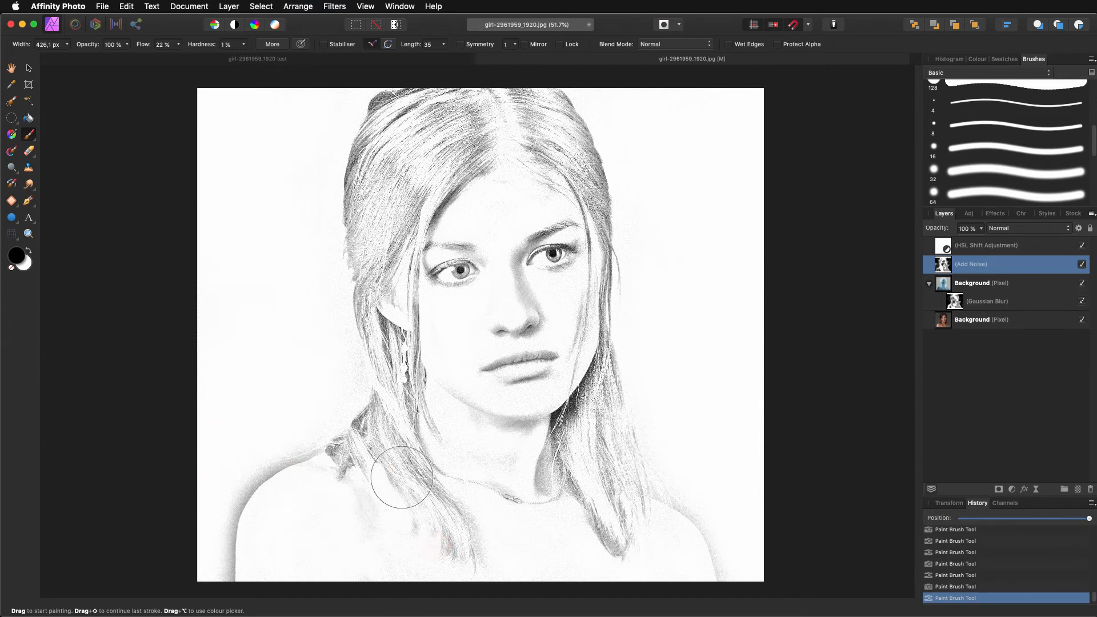
# Step: Dab and paint black on the Add Noise mask over the neck, forehead and hair with the 426.1 px brush
pyautogui.moveTo(474, 423)
pyautogui.mouseDown()
pyautogui.moveTo(477, 446)
pyautogui.moveTo(549, 444)
pyautogui.moveTo(531, 423)
pyautogui.mouseUp()
pyautogui.click(595, 228)
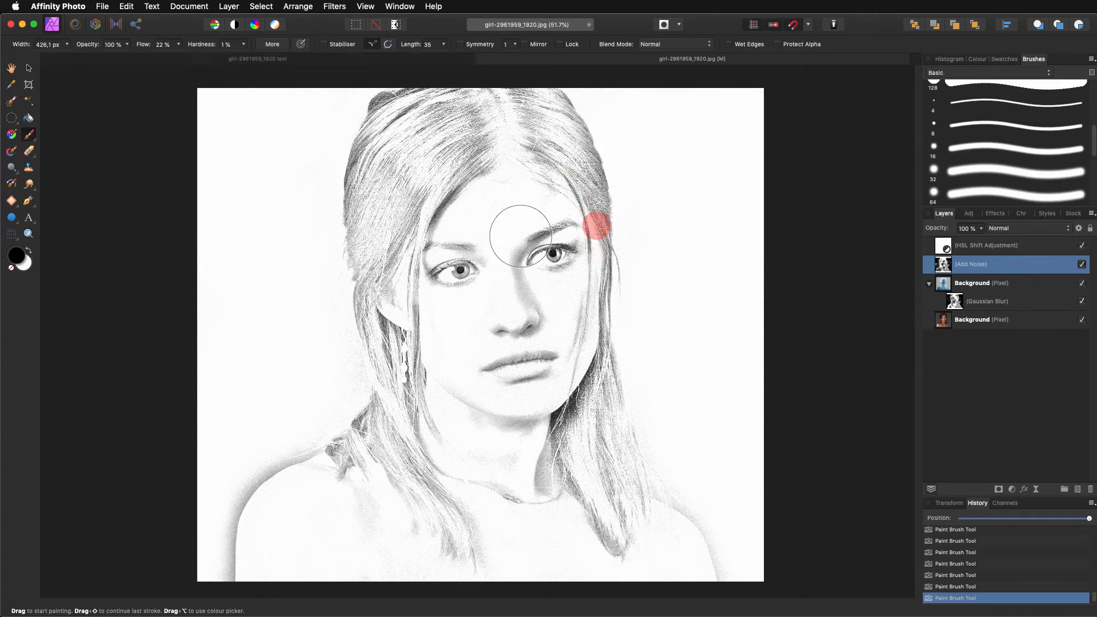
pyautogui.click(404, 212)
pyautogui.click(346, 204)
pyautogui.click(355, 128)
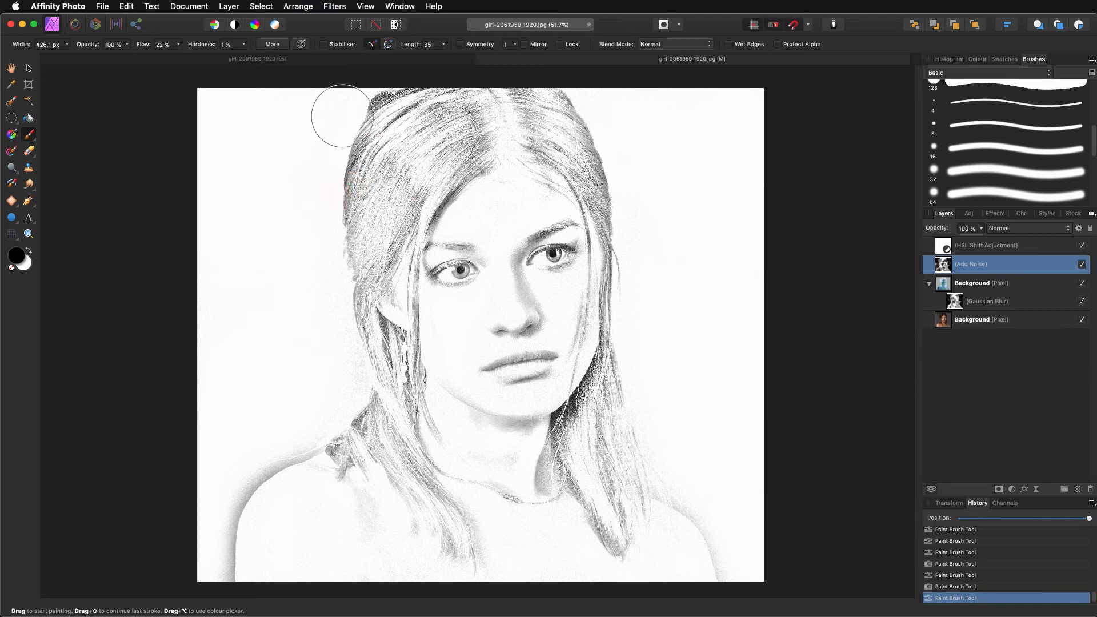
pyautogui.click(392, 161)
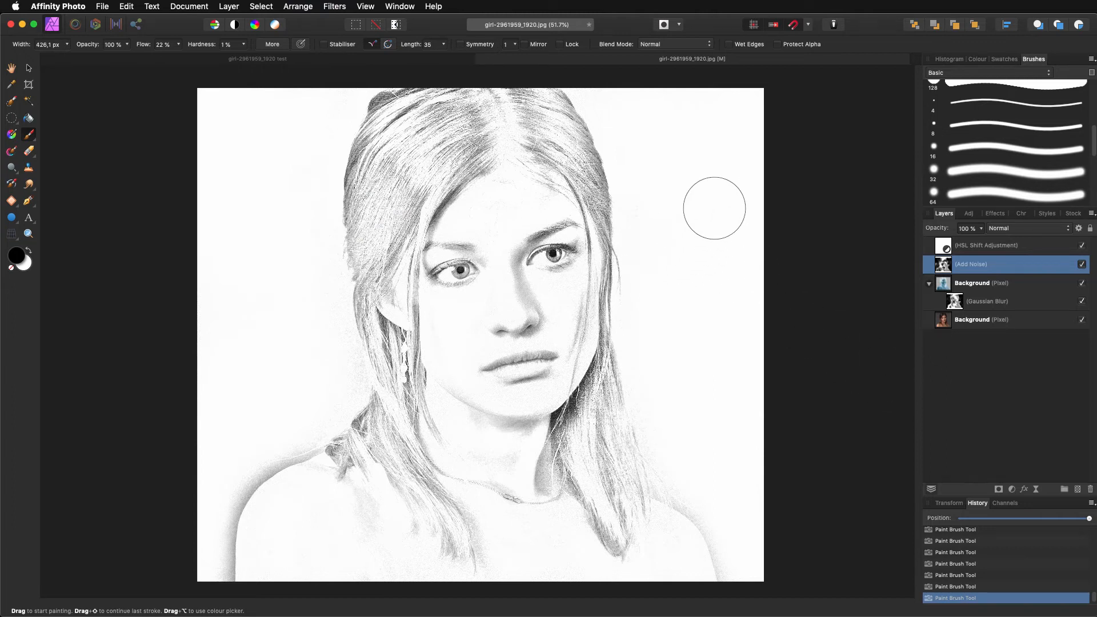
pyautogui.moveTo(515, 183)
pyautogui.mouseDown()
pyautogui.moveTo(394, 199)
pyautogui.moveTo(422, 185)
pyautogui.mouseUp()
# Step: Deselect all layers and add a live Unsharp Mask filter on top with radius 36.5 px, factor 1.674 and threshold 12%
pyautogui.press('super+d')
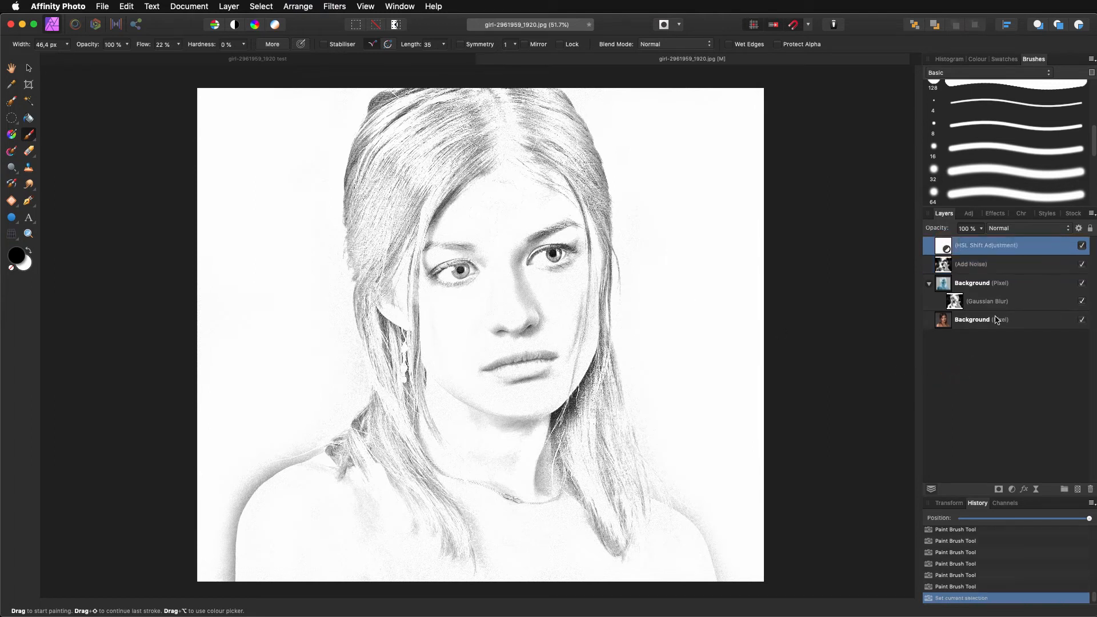
pyautogui.click(1038, 489)
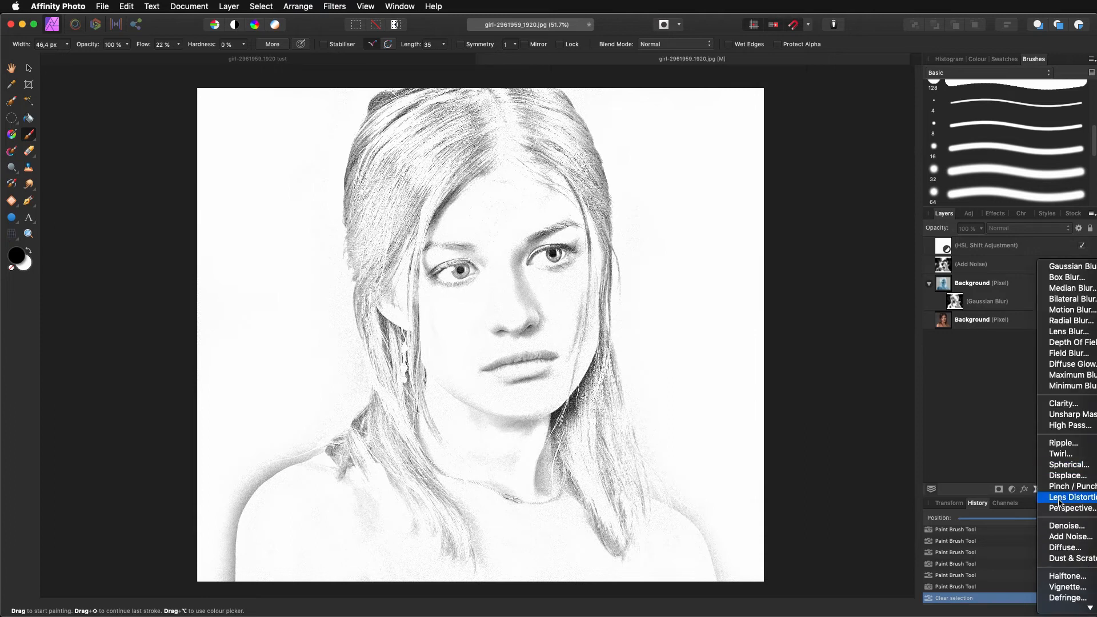
pyautogui.click(1071, 416)
pyautogui.moveTo(848, 477); pyautogui.dragTo(806, 154)
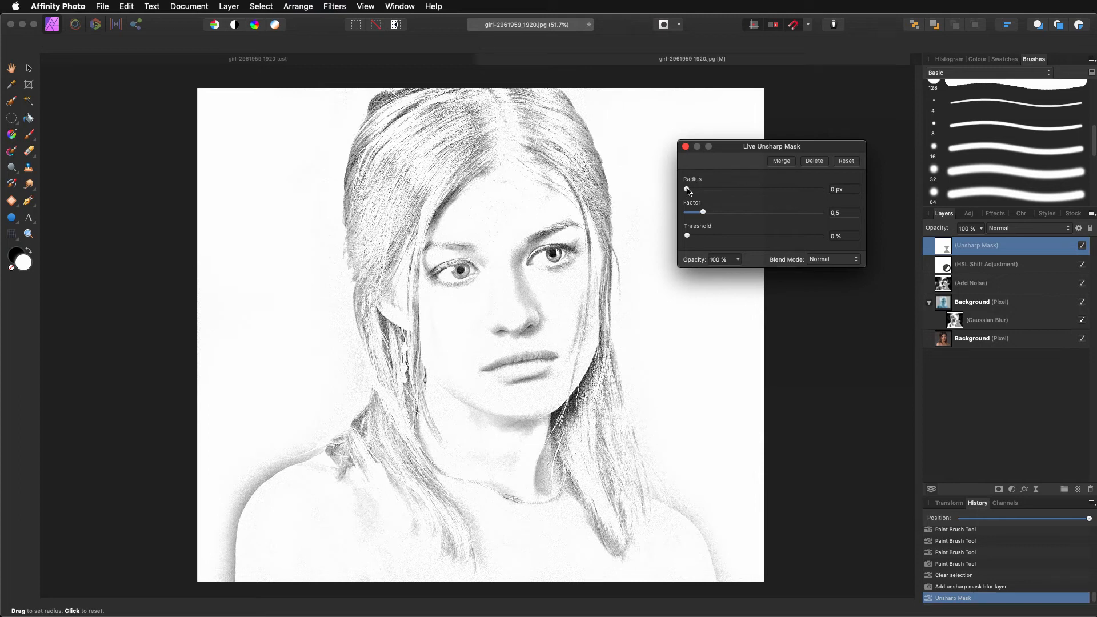
pyautogui.moveTo(687, 191); pyautogui.dragTo(788, 197)
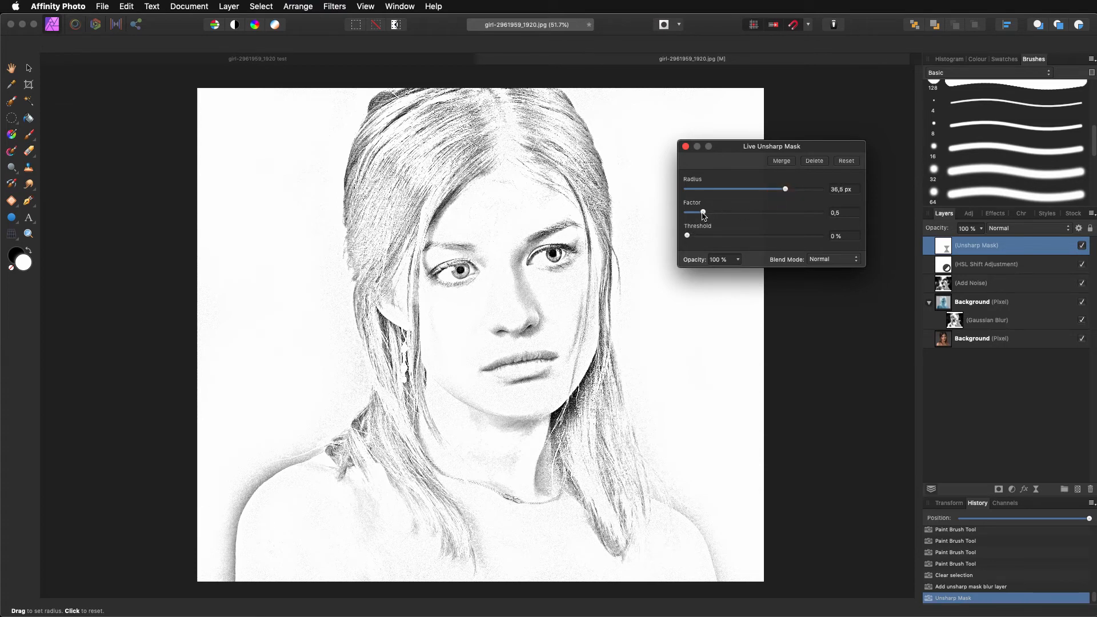
pyautogui.moveTo(707, 214); pyautogui.dragTo(734, 214)
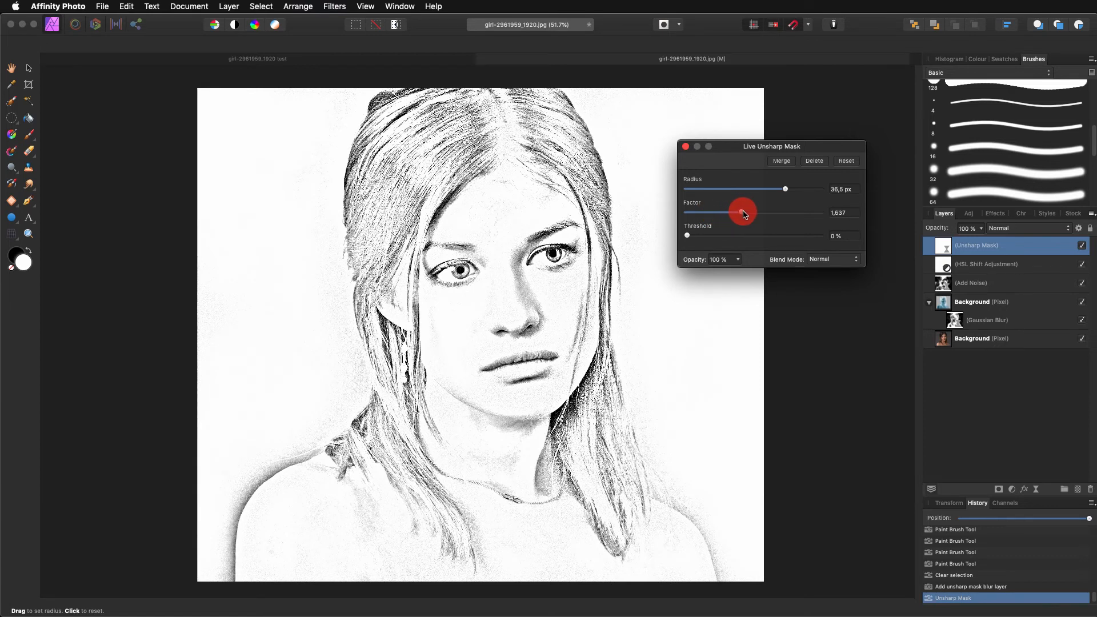
pyautogui.moveTo(689, 236); pyautogui.dragTo(706, 236)
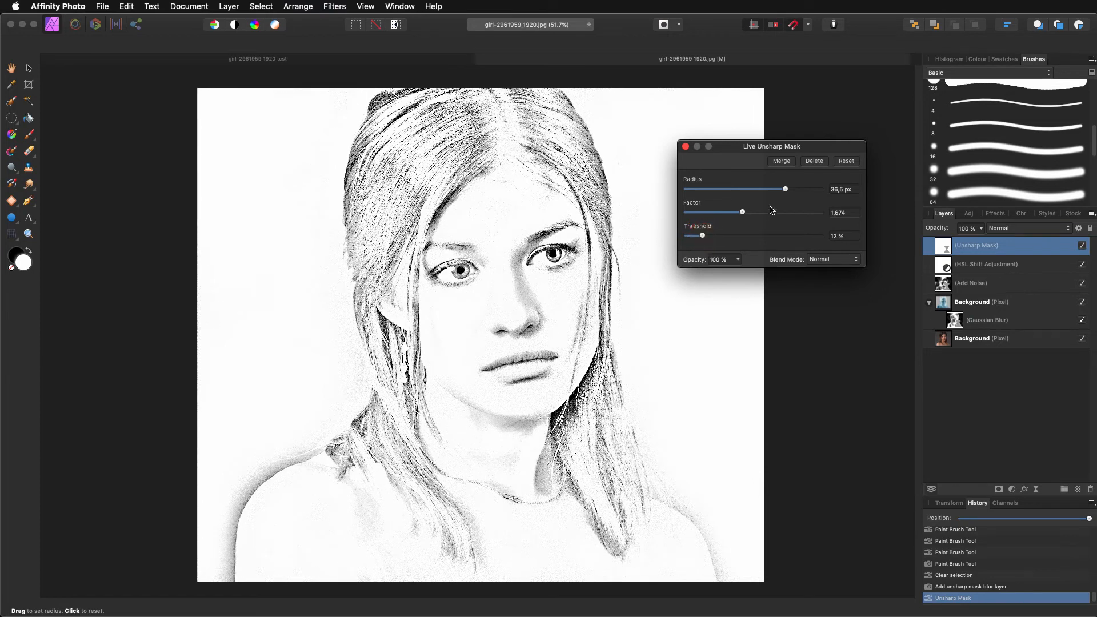
# Step: Lower the live Unsharp Mask radius and give the filter a mask layer inverted to black
pyautogui.moveTo(787, 191); pyautogui.dragTo(747, 190)
pyautogui.click(686, 147)
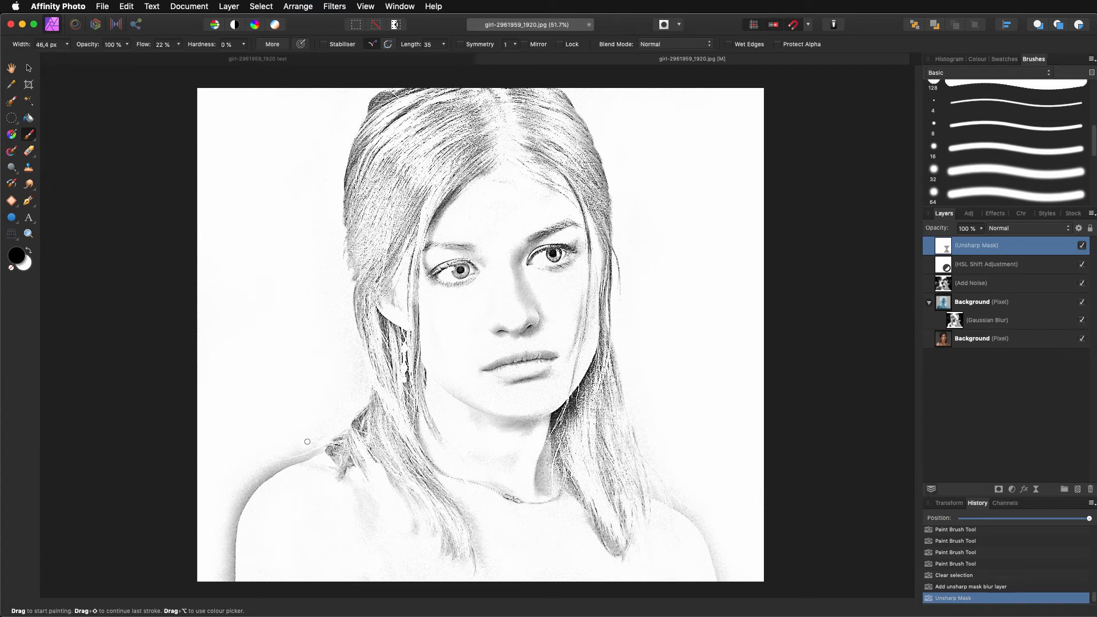
pyautogui.click(1000, 490)
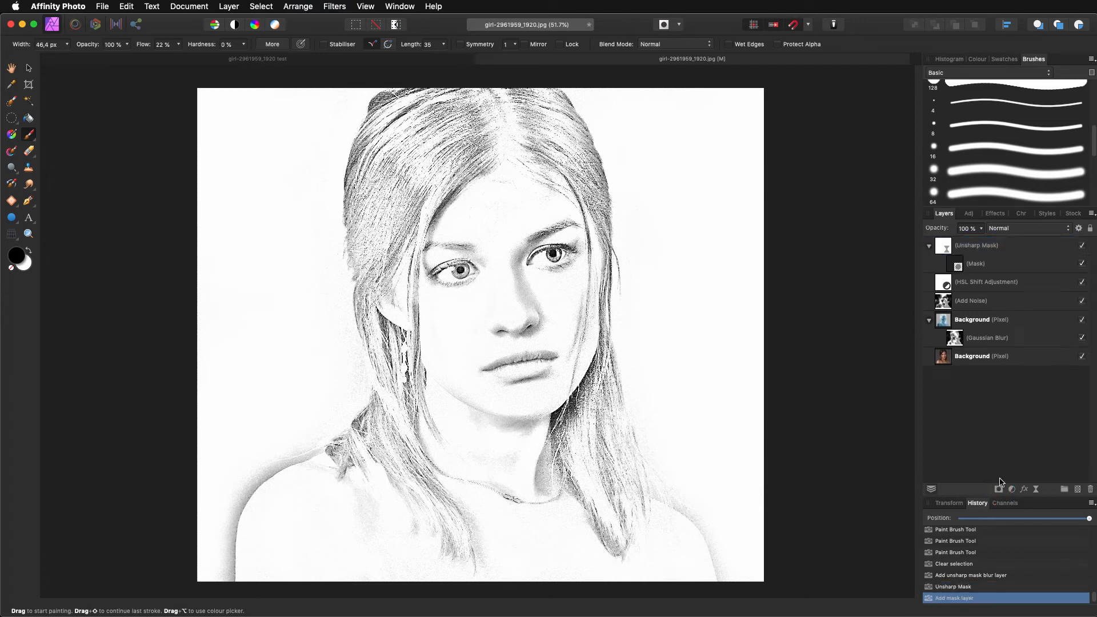
pyautogui.click(944, 249)
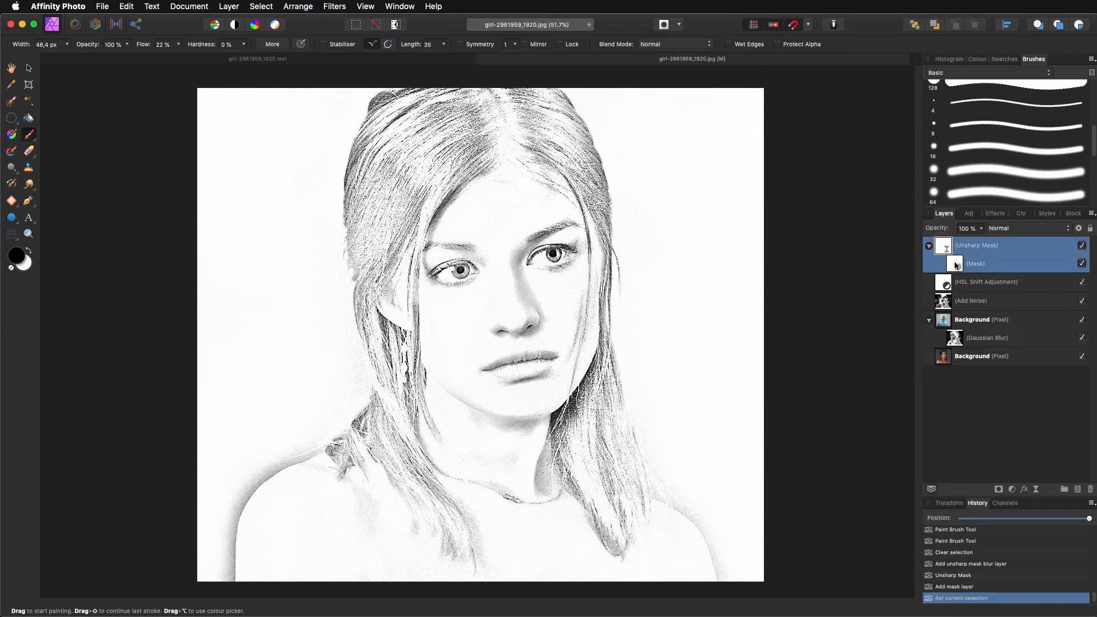
pyautogui.click(957, 267)
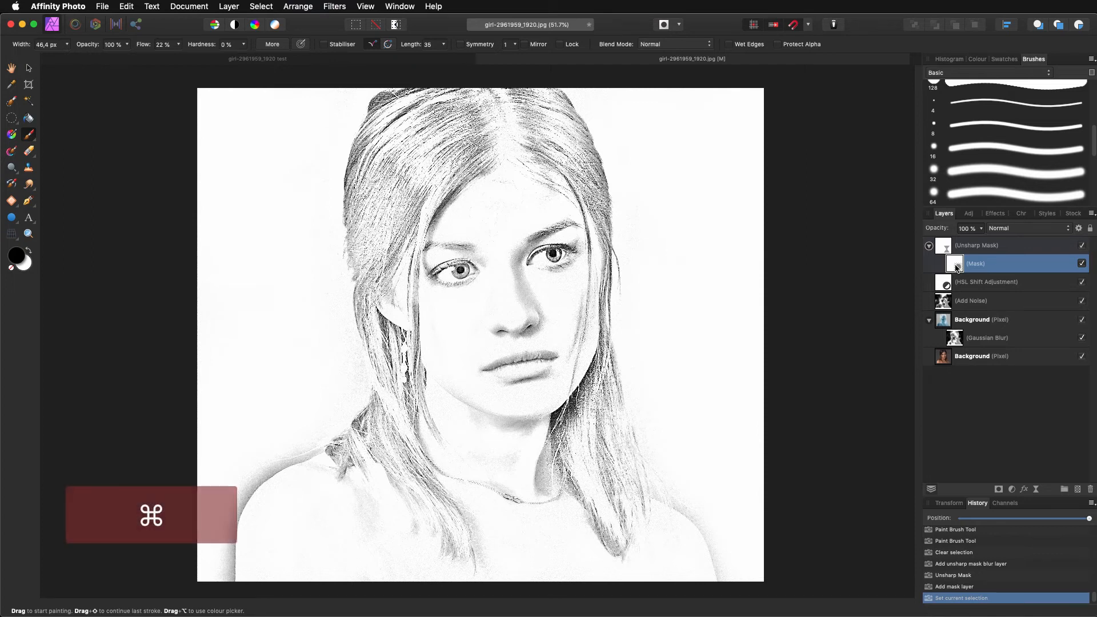
pyautogui.press('super+i')
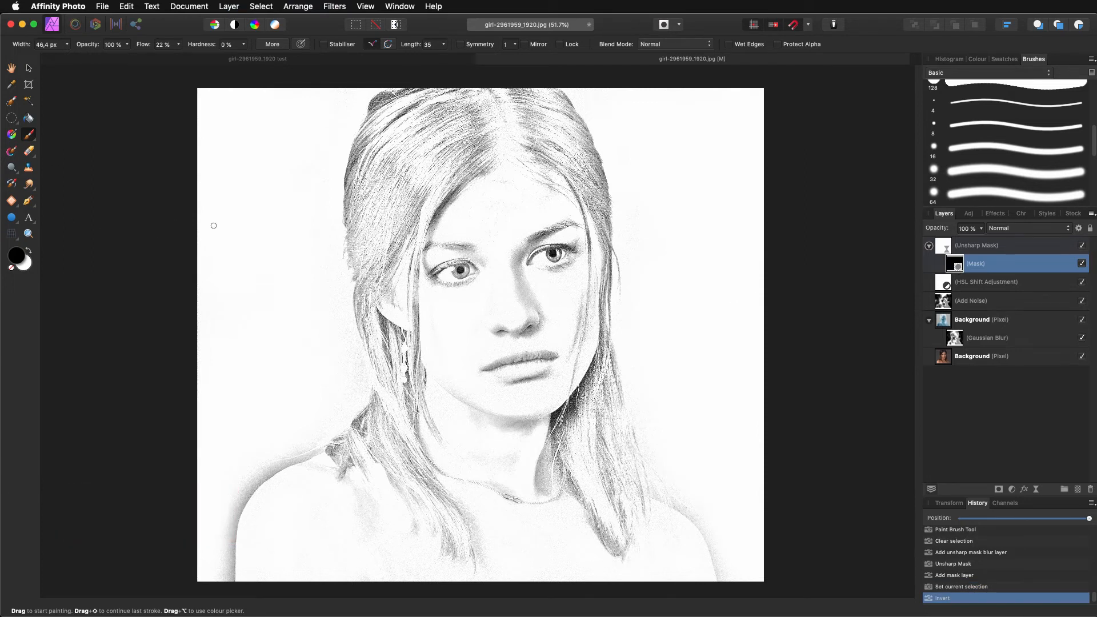
# Step: Paint white on the Unsharp Mask filter's black mask over the hair and facial features with a 325.4 px brush at 22% flow
pyautogui.moveTo(294, 227); pyautogui.dragTo(356, 230)
pyautogui.moveTo(446, 150)
pyautogui.mouseDown()
pyautogui.moveTo(377, 216)
pyautogui.moveTo(461, 146)
pyautogui.moveTo(404, 191)
pyautogui.mouseUp()
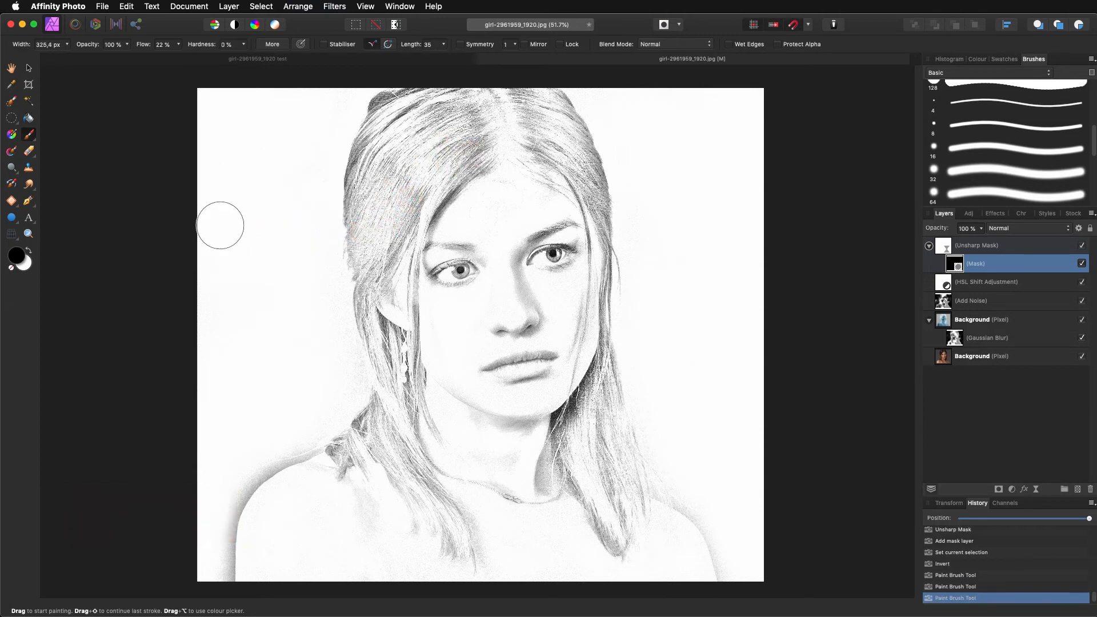
pyautogui.press('x')
pyautogui.moveTo(431, 123)
pyautogui.mouseDown()
pyautogui.moveTo(407, 118)
pyautogui.moveTo(351, 144)
pyautogui.moveTo(402, 98)
pyautogui.moveTo(383, 188)
pyautogui.moveTo(458, 175)
pyautogui.moveTo(366, 317)
pyautogui.moveTo(391, 340)
pyautogui.moveTo(442, 279)
pyautogui.moveTo(482, 271)
pyautogui.moveTo(444, 256)
pyautogui.moveTo(481, 255)
pyautogui.moveTo(542, 307)
pyautogui.moveTo(534, 301)
pyautogui.moveTo(522, 340)
pyautogui.moveTo(578, 236)
pyautogui.moveTo(566, 273)
pyautogui.moveTo(611, 286)
pyautogui.moveTo(573, 227)
pyautogui.moveTo(589, 310)
pyautogui.moveTo(589, 450)
pyautogui.moveTo(528, 436)
pyautogui.moveTo(502, 357)
pyautogui.moveTo(408, 426)
pyautogui.moveTo(384, 421)
pyautogui.moveTo(403, 457)
pyautogui.moveTo(383, 477)
pyautogui.moveTo(446, 531)
pyautogui.moveTo(302, 472)
pyautogui.moveTo(239, 499)
pyautogui.moveTo(310, 515)
pyautogui.moveTo(373, 489)
pyautogui.moveTo(578, 470)
pyautogui.moveTo(640, 519)
pyautogui.moveTo(600, 530)
pyautogui.moveTo(674, 506)
pyautogui.moveTo(726, 552)
pyautogui.moveTo(580, 354)
pyautogui.mouseUp()
pyautogui.moveTo(411, 252)
pyautogui.mouseDown()
pyautogui.moveTo(399, 372)
pyautogui.moveTo(368, 138)
pyautogui.moveTo(449, 95)
pyautogui.moveTo(584, 100)
pyautogui.moveTo(614, 231)
pyautogui.mouseUp()
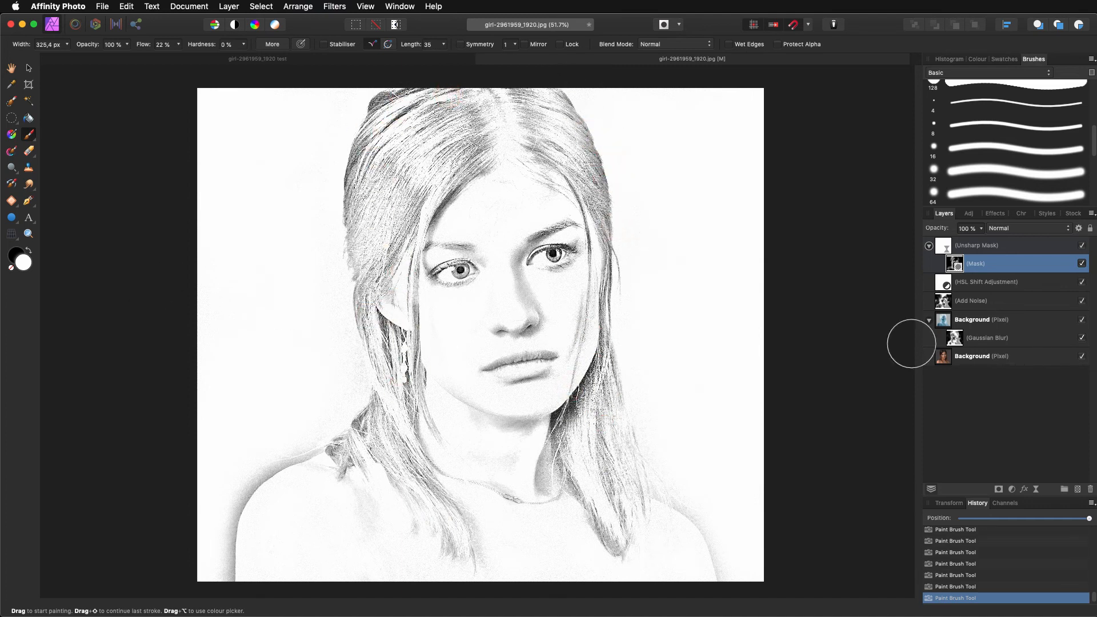
# Step: Collapse the Unsharp Mask and upper Background layers, and group all layers from Unsharp Mask down to the original Background
pyautogui.click(929, 247)
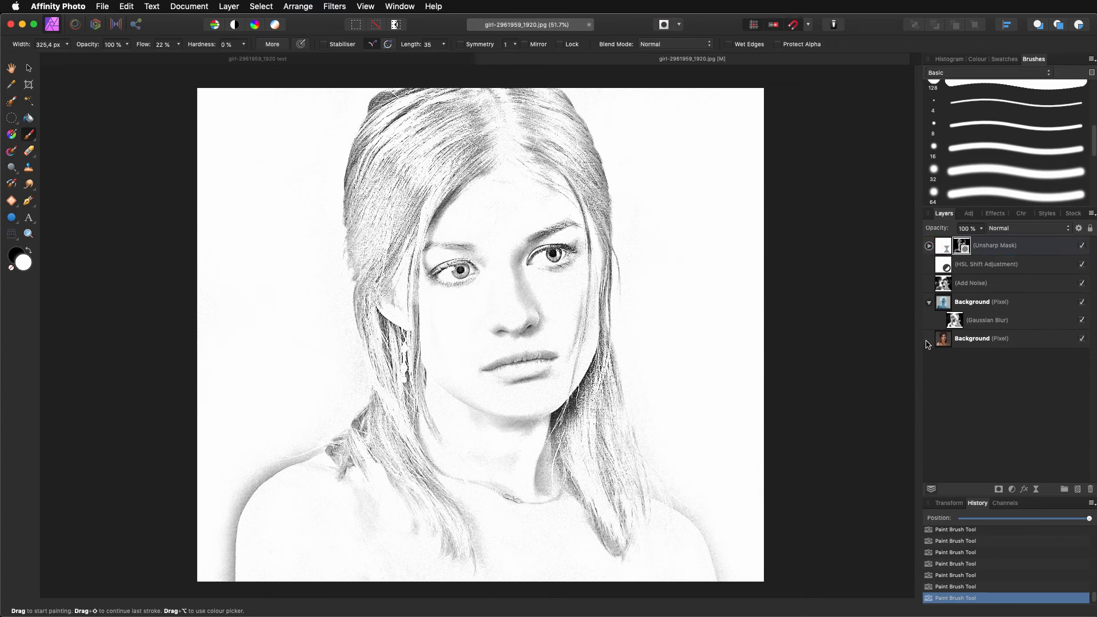
pyautogui.click(930, 303)
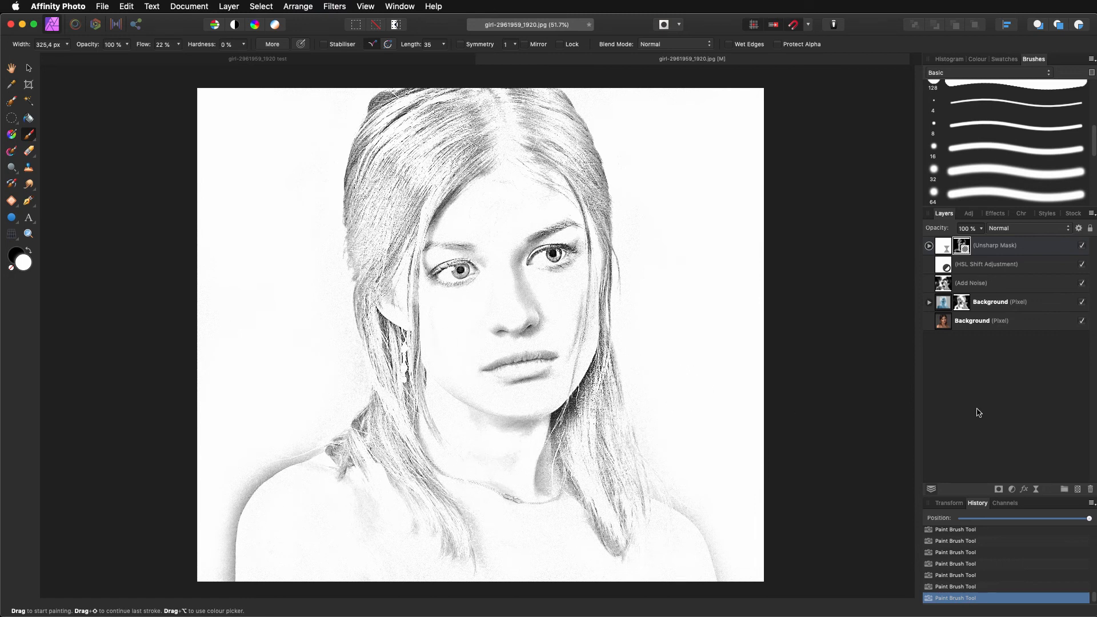
pyautogui.click(943, 254)
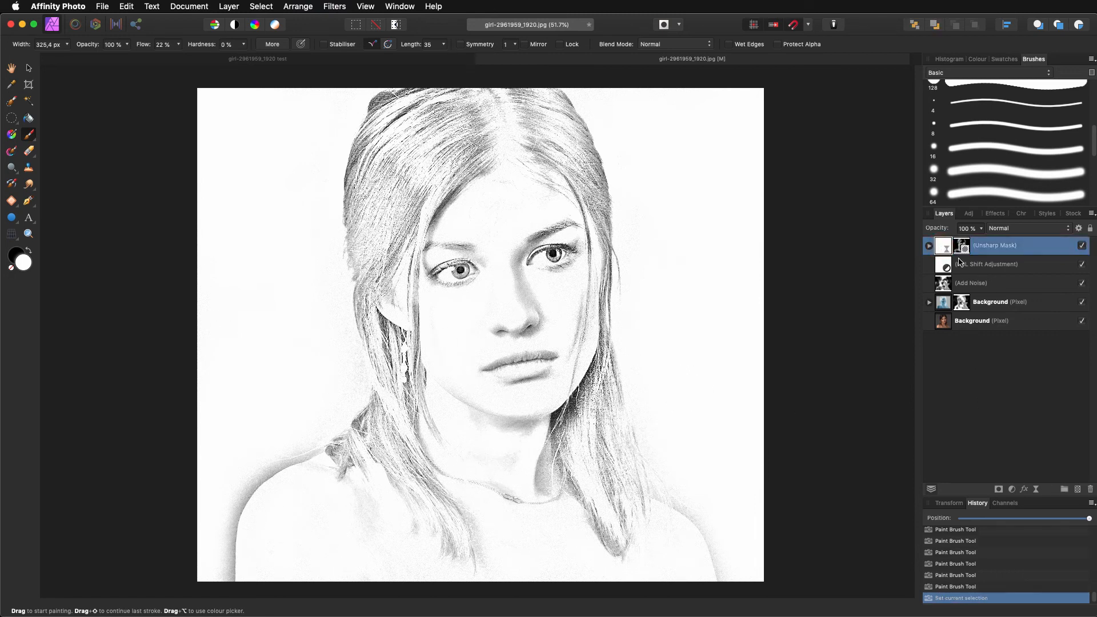
pyautogui.keyDown('shift'); pyautogui.click(941, 330); pyautogui.keyUp('shift')
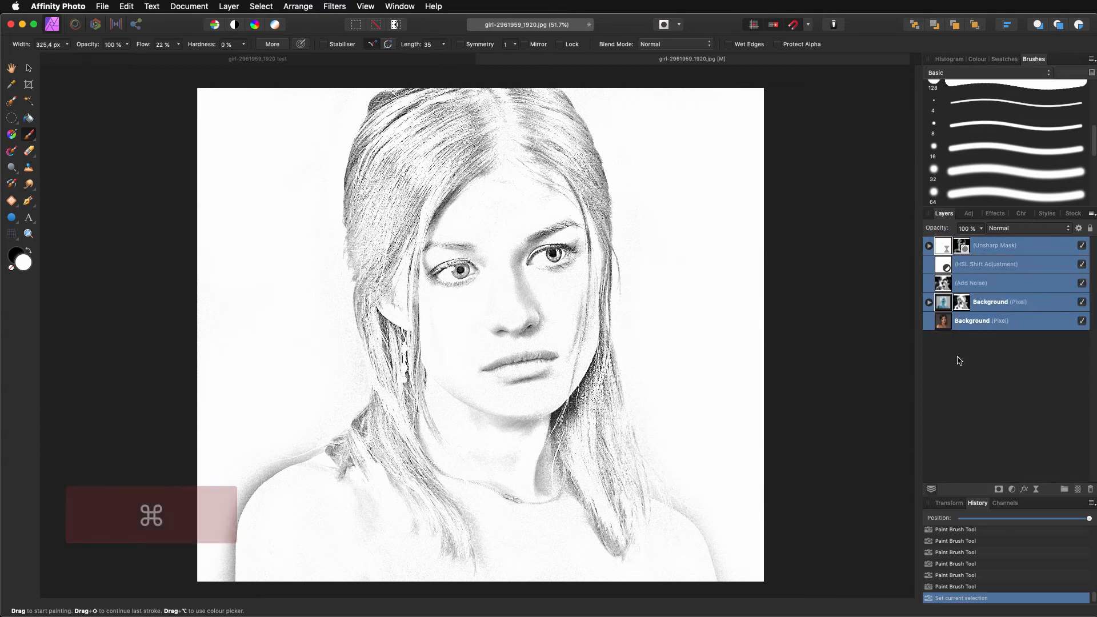
pyautogui.press('super+g')
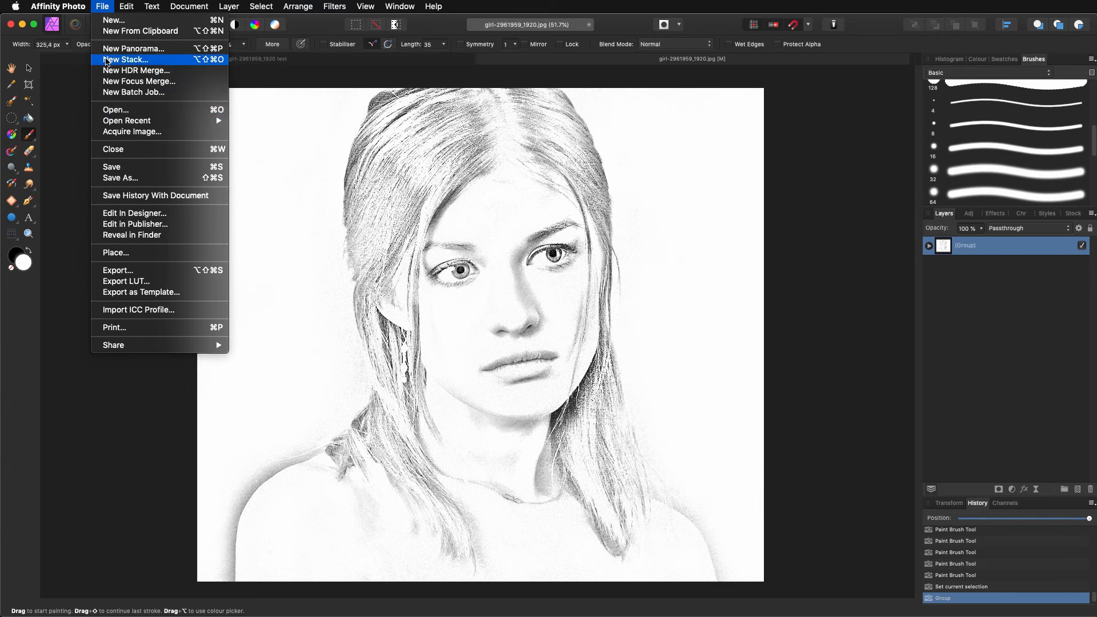
# Step: Open the recent file A4 Paper PSD MockUp.afphoto, open its embedded design layer and delete the old drawing group
pyautogui.moveTo(123, 121)
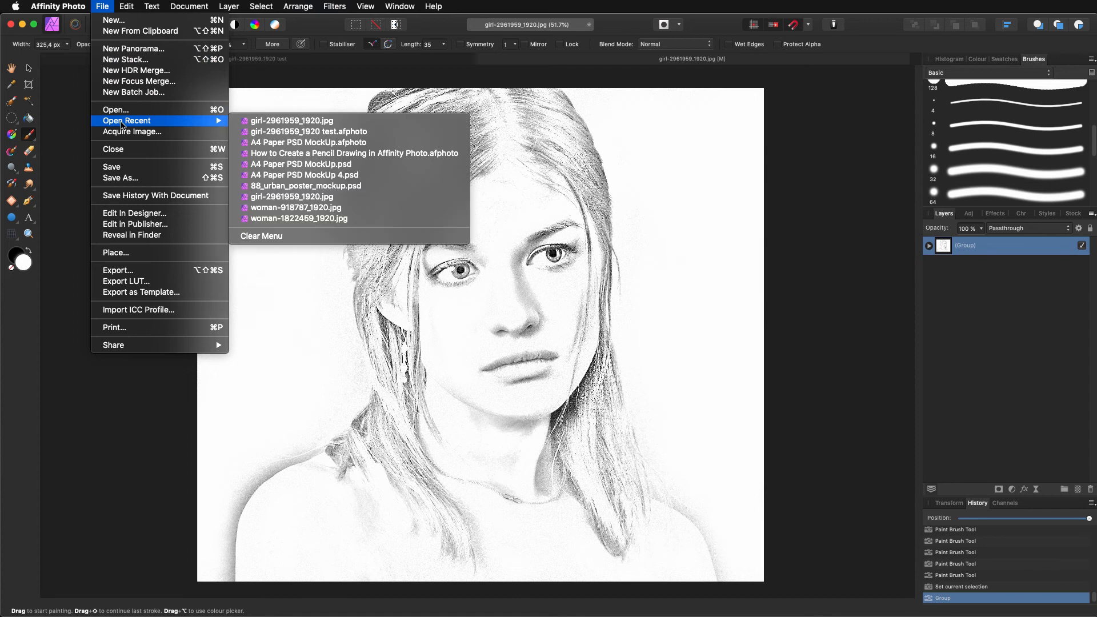
pyautogui.click(264, 143)
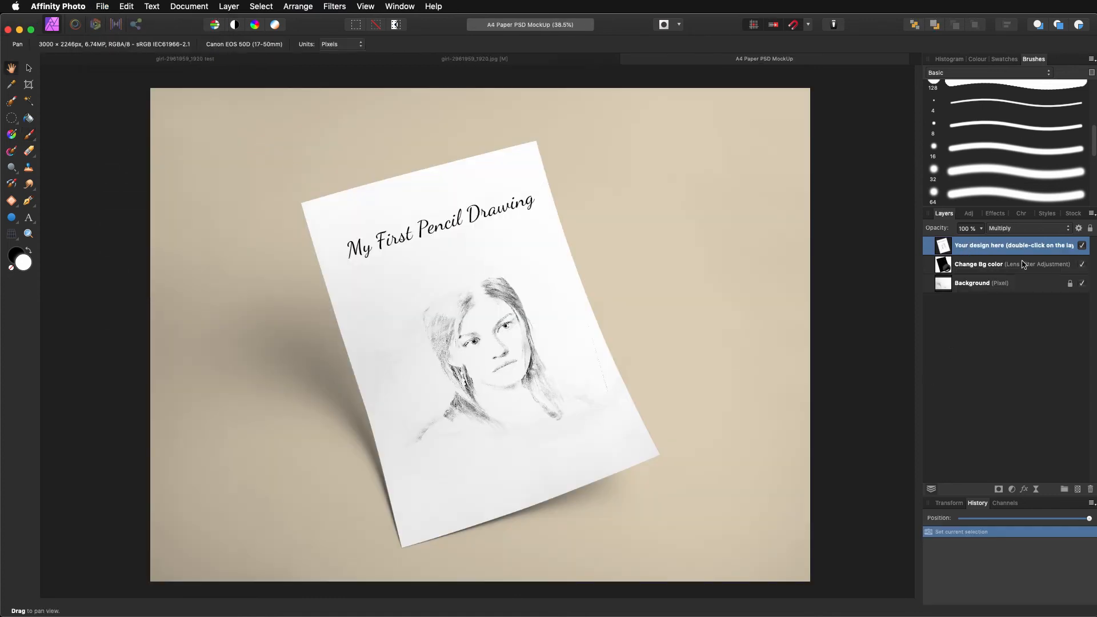
pyautogui.doubleClick(946, 250)
pyautogui.rightClick(946, 267)
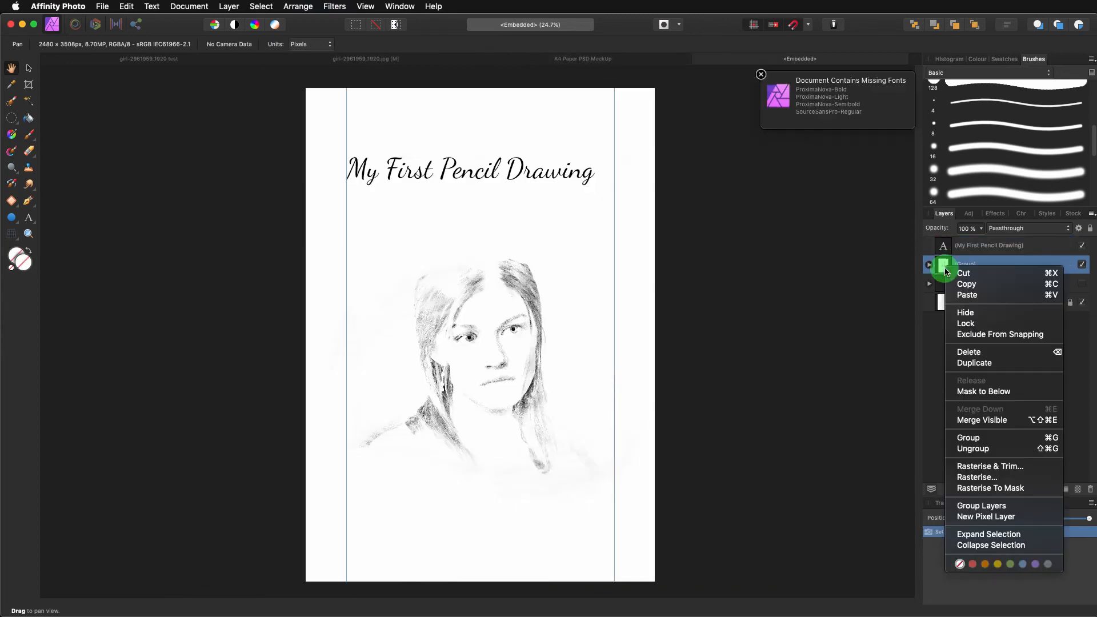
pyautogui.click(969, 352)
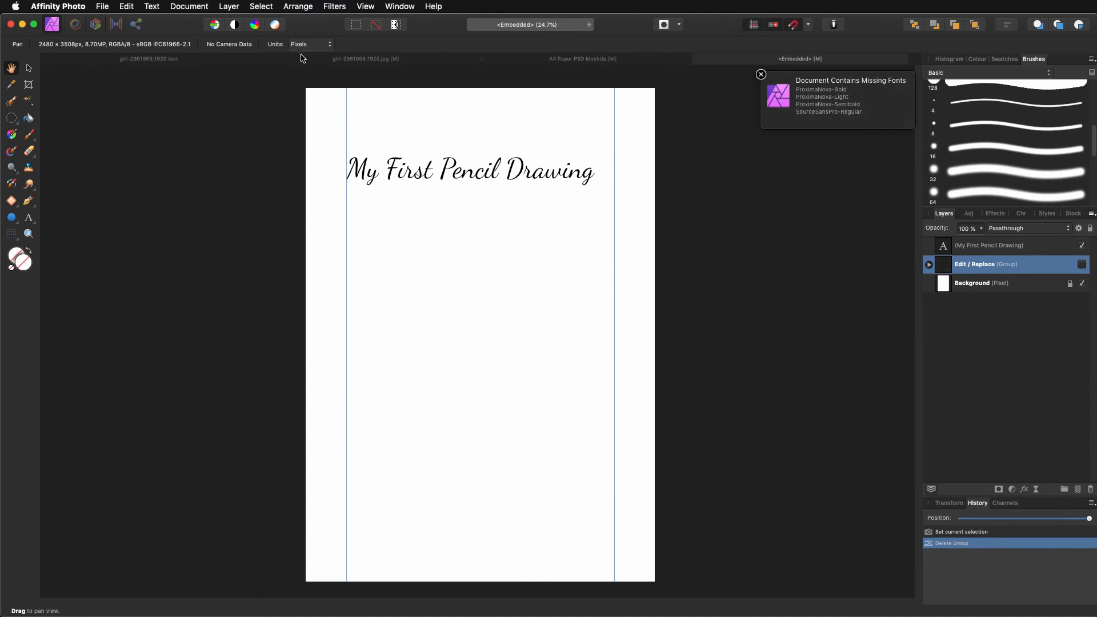
# Step: Copy the group from girl-2961959_1920.jpg into the embedded design and place it beneath the My First Pencil Drawing text layer
pyautogui.click(320, 62)
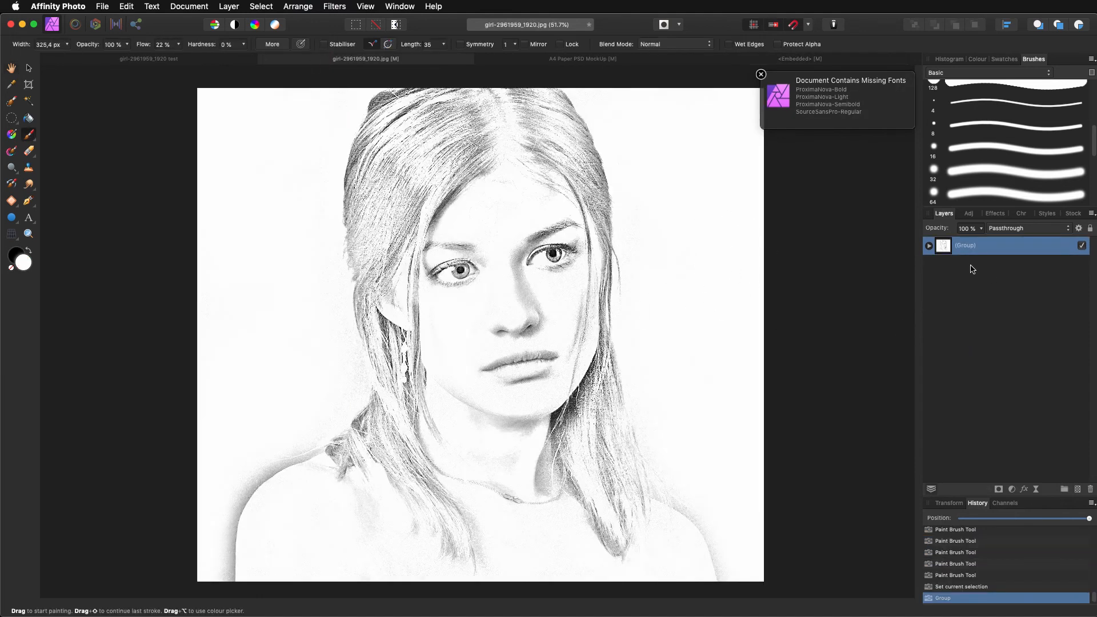
pyautogui.rightClick(958, 252)
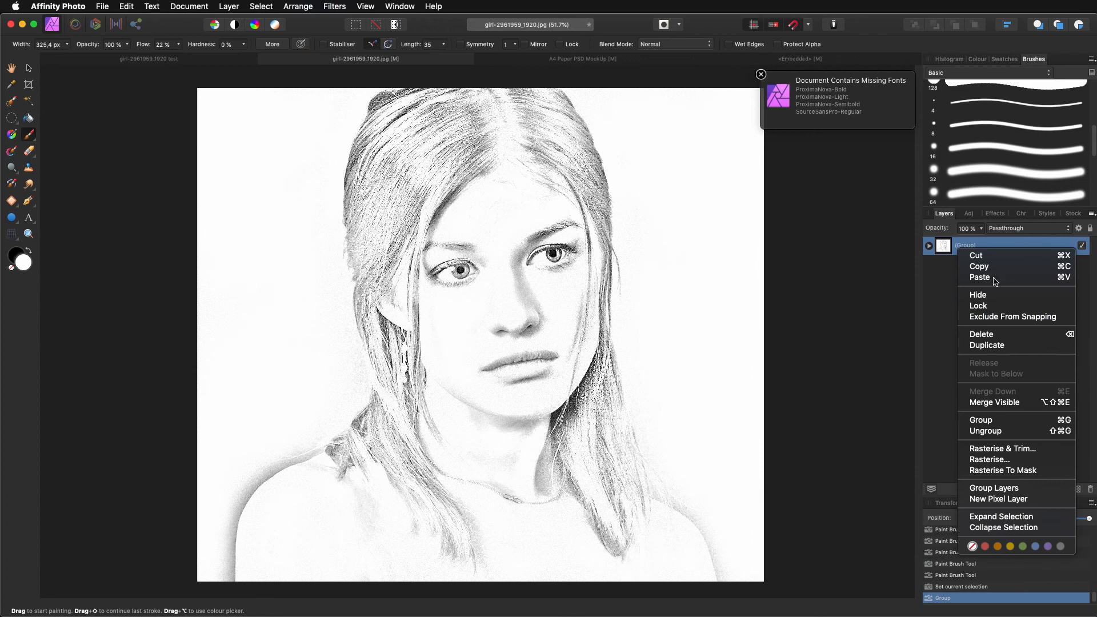
pyautogui.click(979, 267)
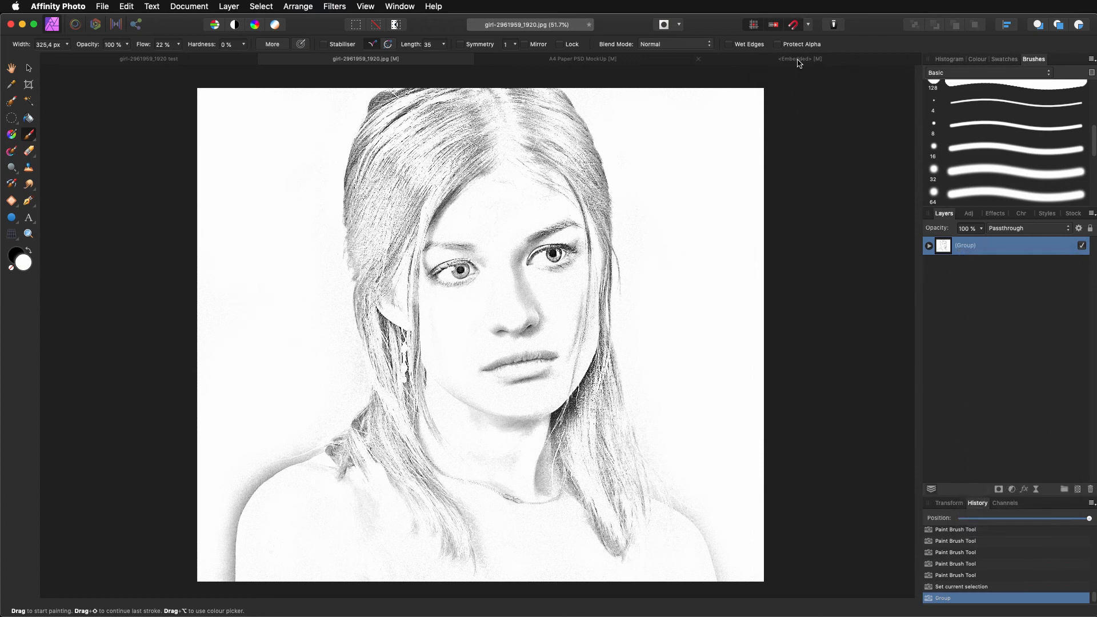
pyautogui.click(800, 59)
pyautogui.click(988, 351)
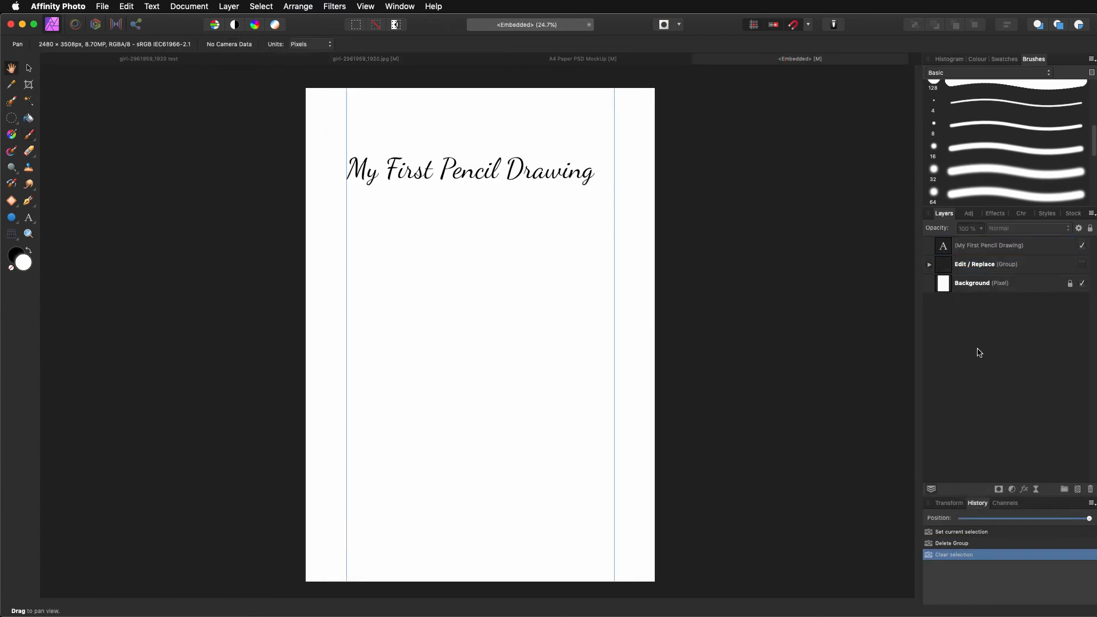
pyautogui.press('super+v')
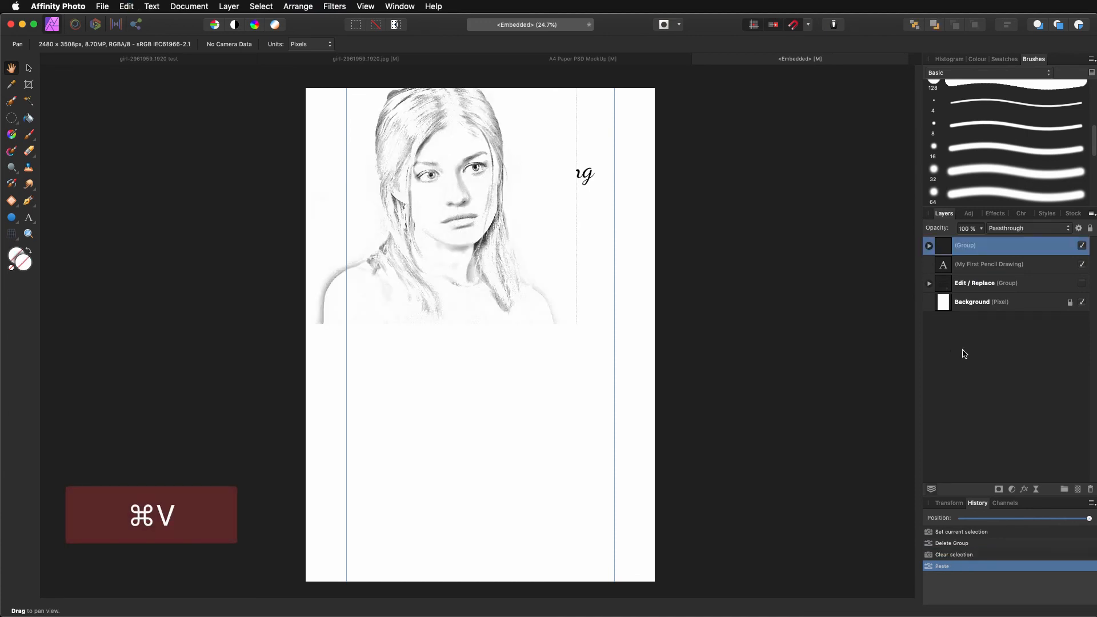
pyautogui.moveTo(945, 249); pyautogui.dragTo(943, 268)
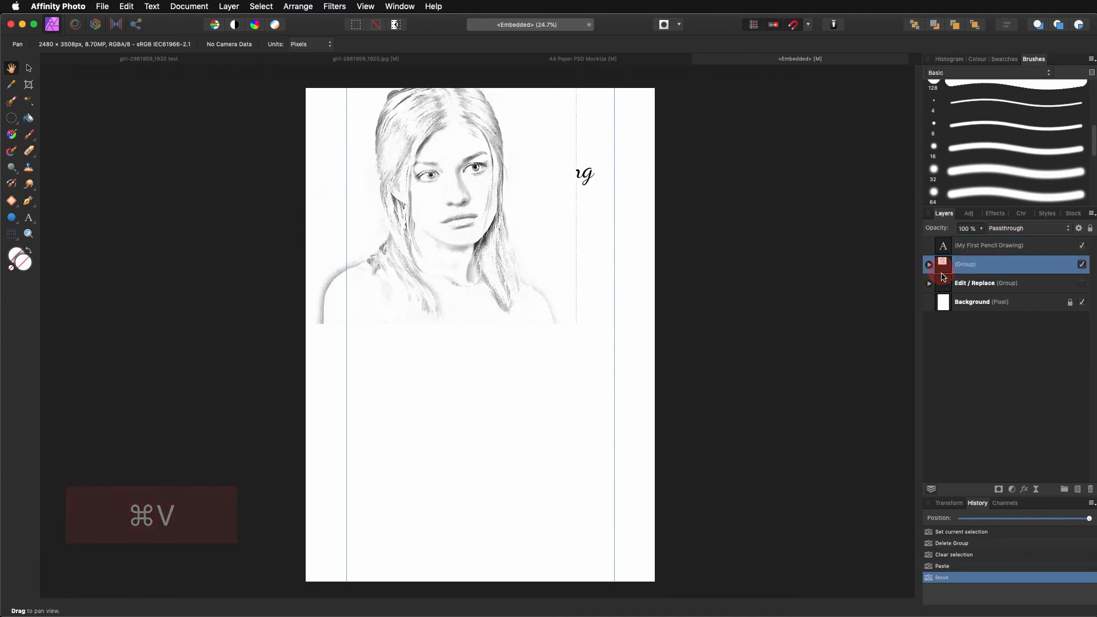
# Step: Move the pasted drawing below the title, fit its width between the two vertical guides, and deselect it
pyautogui.click(29, 67)
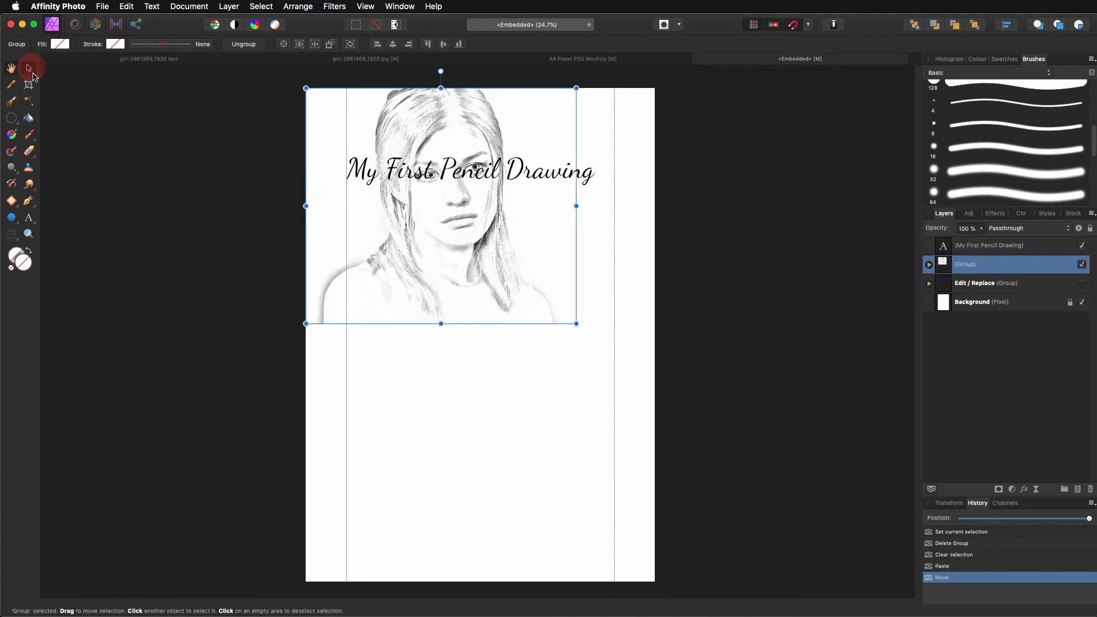
pyautogui.moveTo(452, 258); pyautogui.dragTo(495, 355)
pyautogui.moveTo(617, 206); pyautogui.dragTo(617, 210)
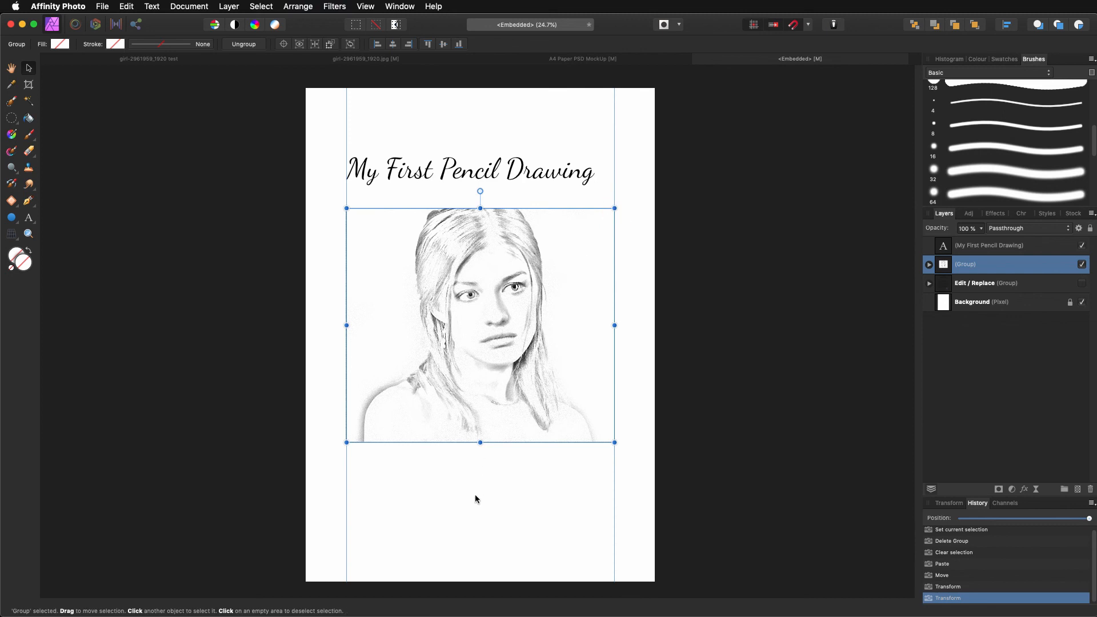
pyautogui.moveTo(482, 324); pyautogui.dragTo(482, 335)
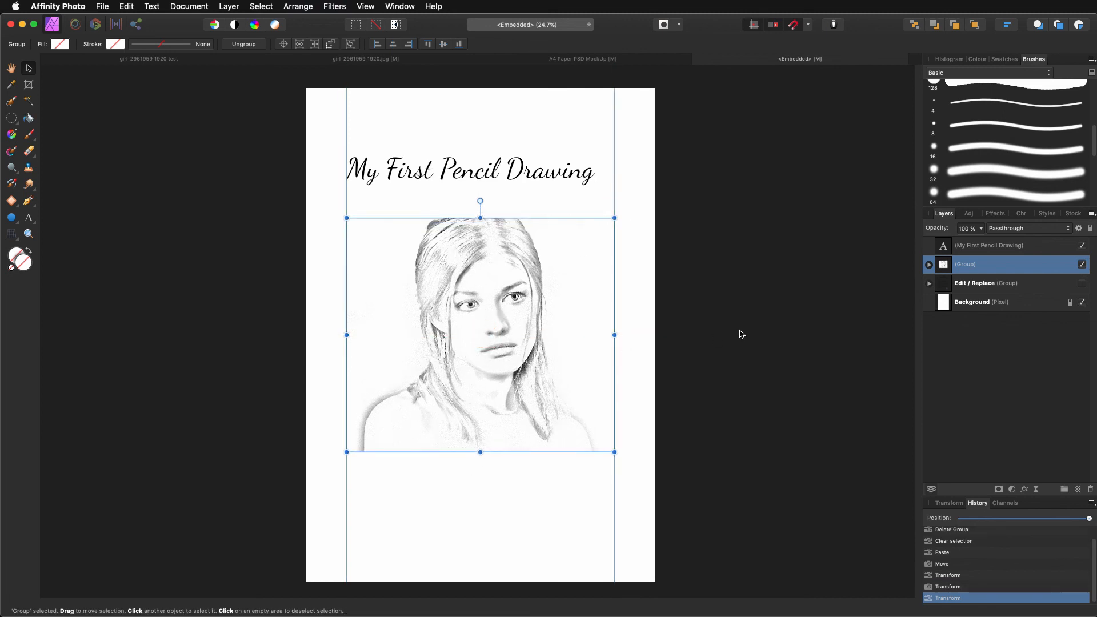
pyautogui.click(738, 336)
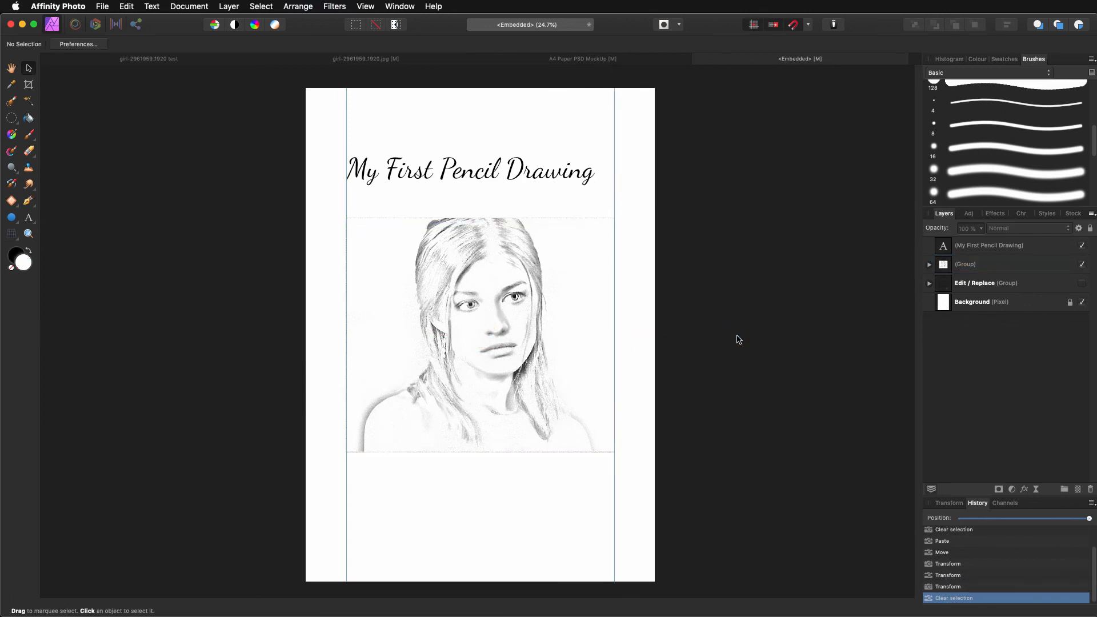
# Step: Switch to the A4 Paper PSD MockUp document and examine the new drawing on the paper up close
pyautogui.click(636, 64)
pyautogui.press('h')
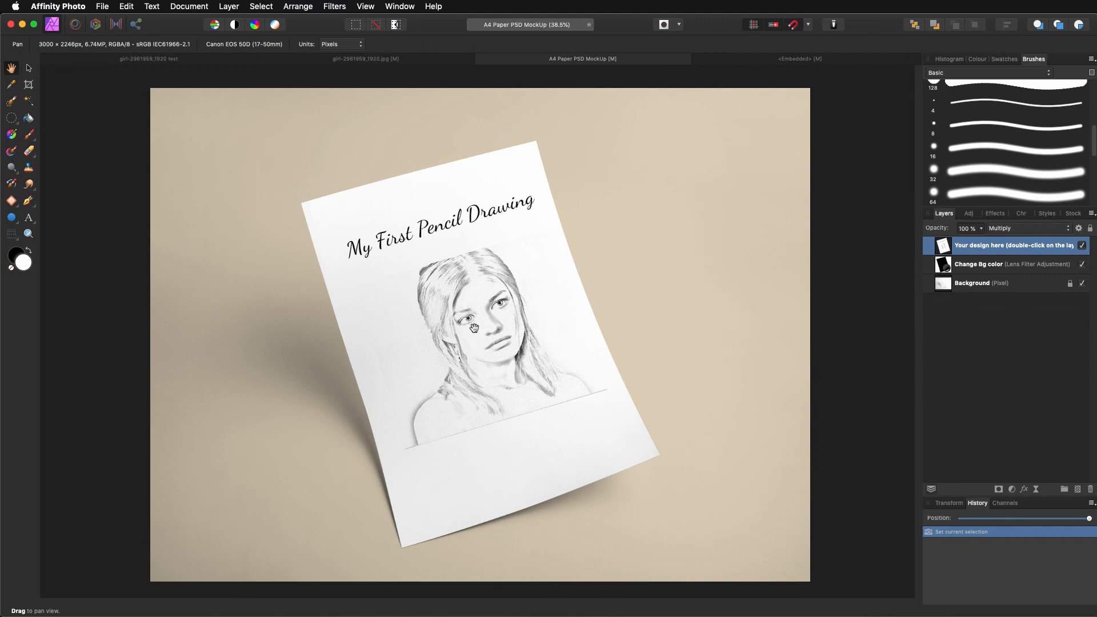
pyautogui.scroll(4, 480, 330)
pyautogui.scroll(-1, 511, 332)
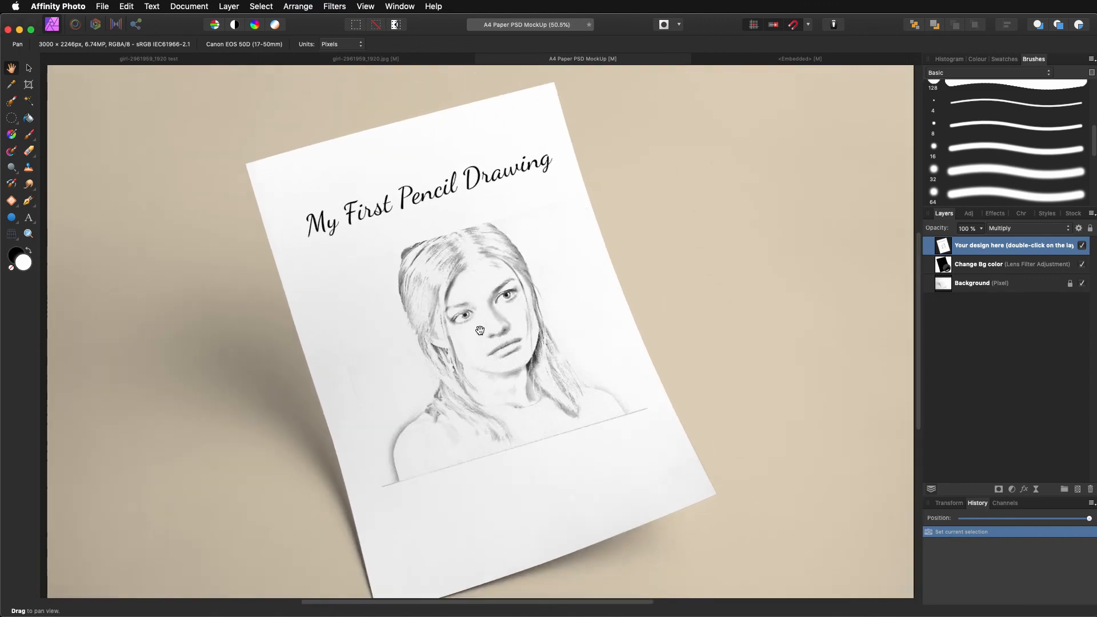
pyautogui.scroll(-1, 510, 331)
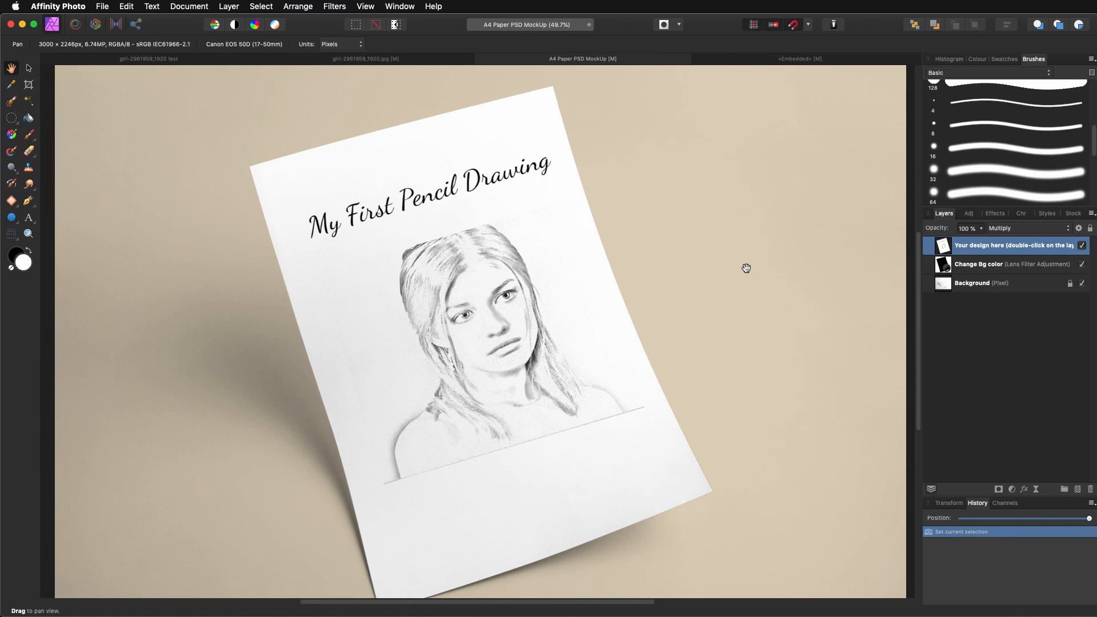
# Step: Return to girl-2961959_1920.jpg and expand its layer group to review the layers inside
pyautogui.click(396, 61)
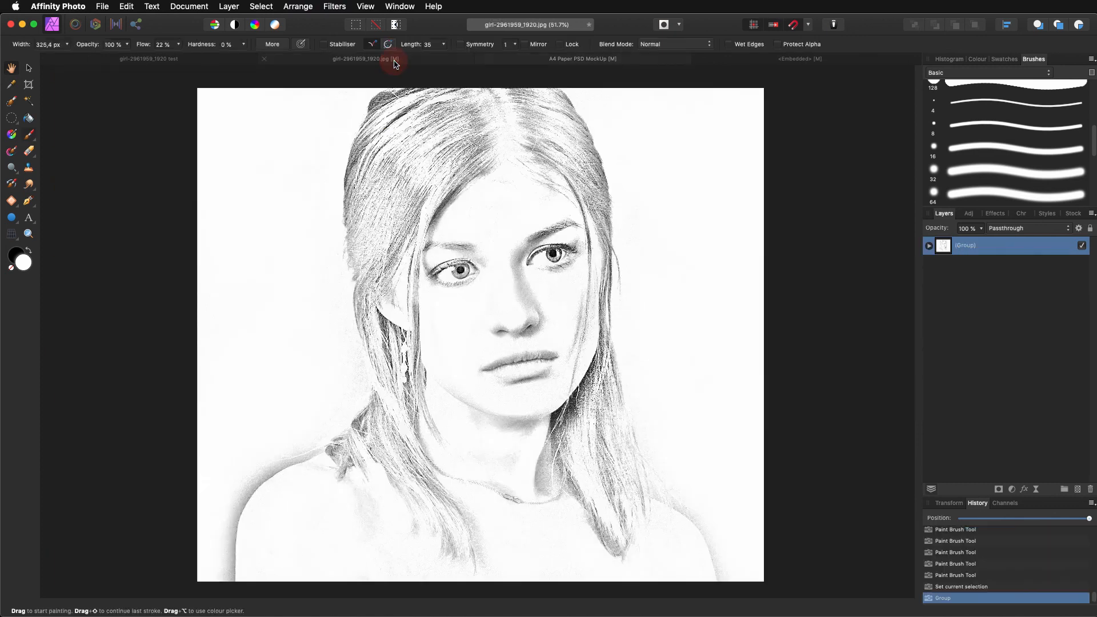
pyautogui.click(929, 246)
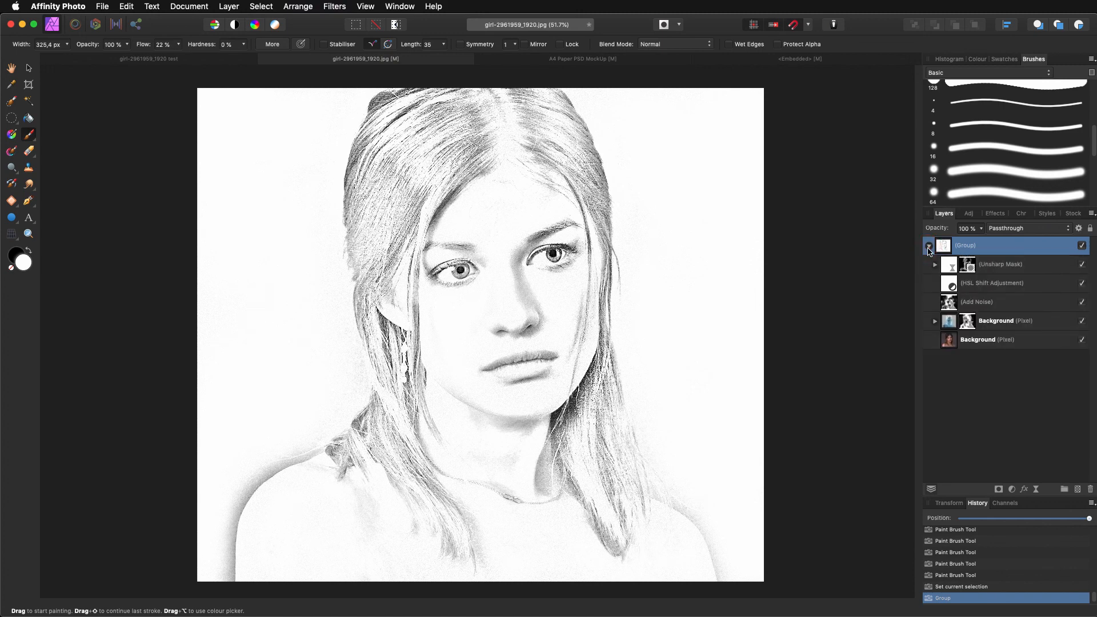